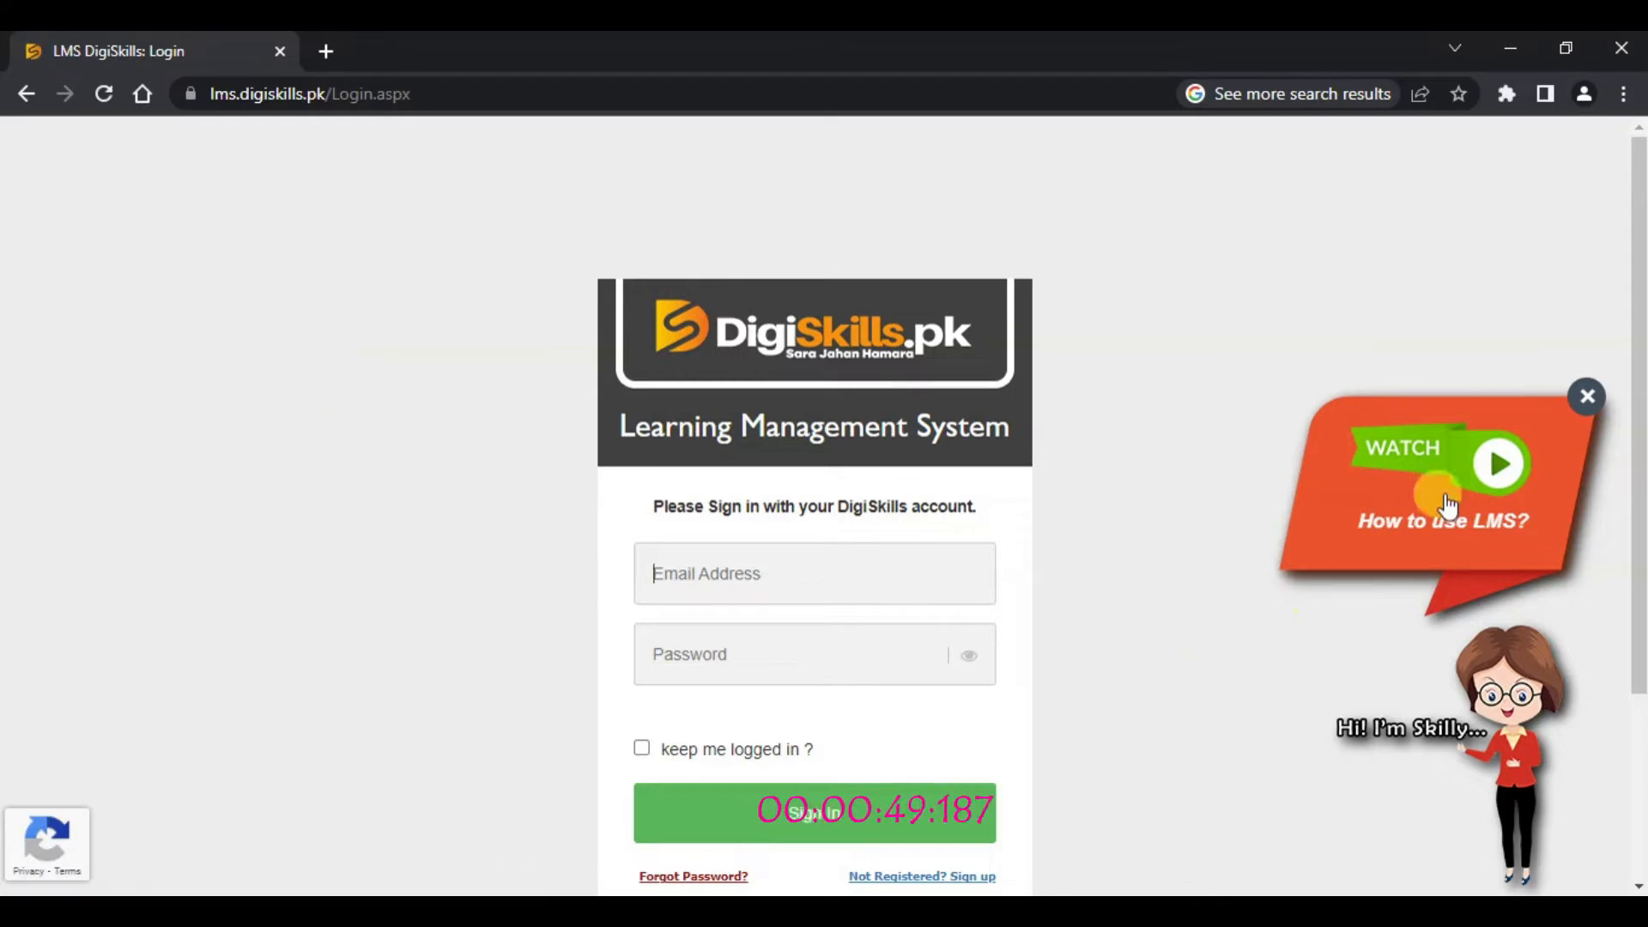
# Step: Dismiss the 'How to use LMS?' popup, enter the account e-mail and password, and submit sign-in
pyautogui.click(1587, 399)
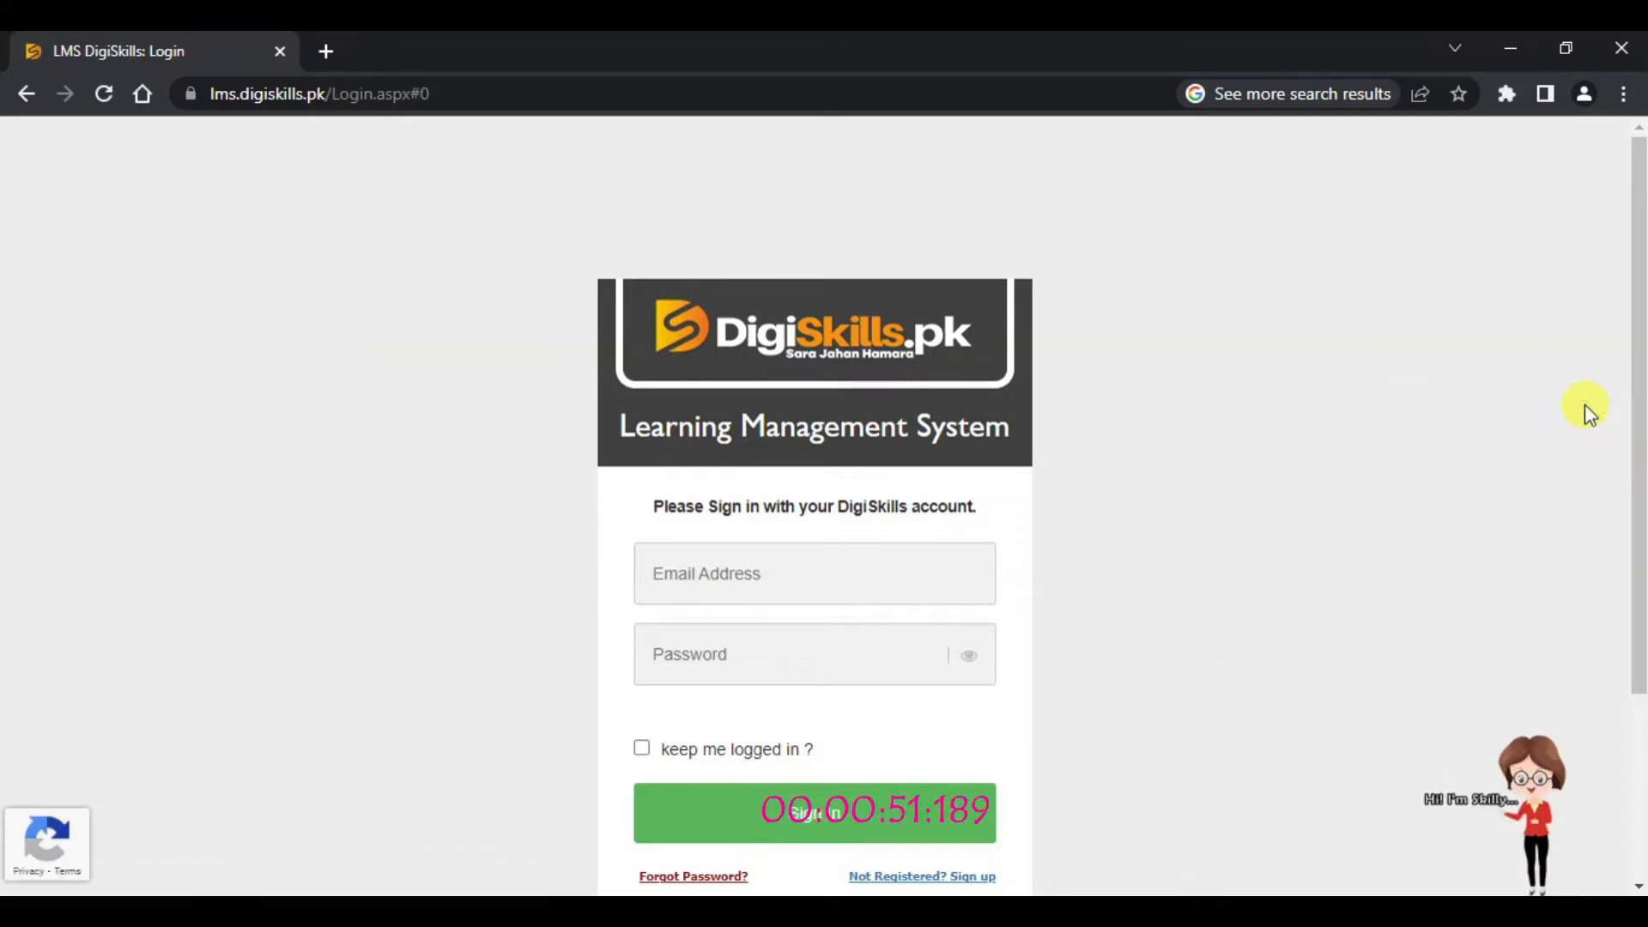
pyautogui.click(815, 577)
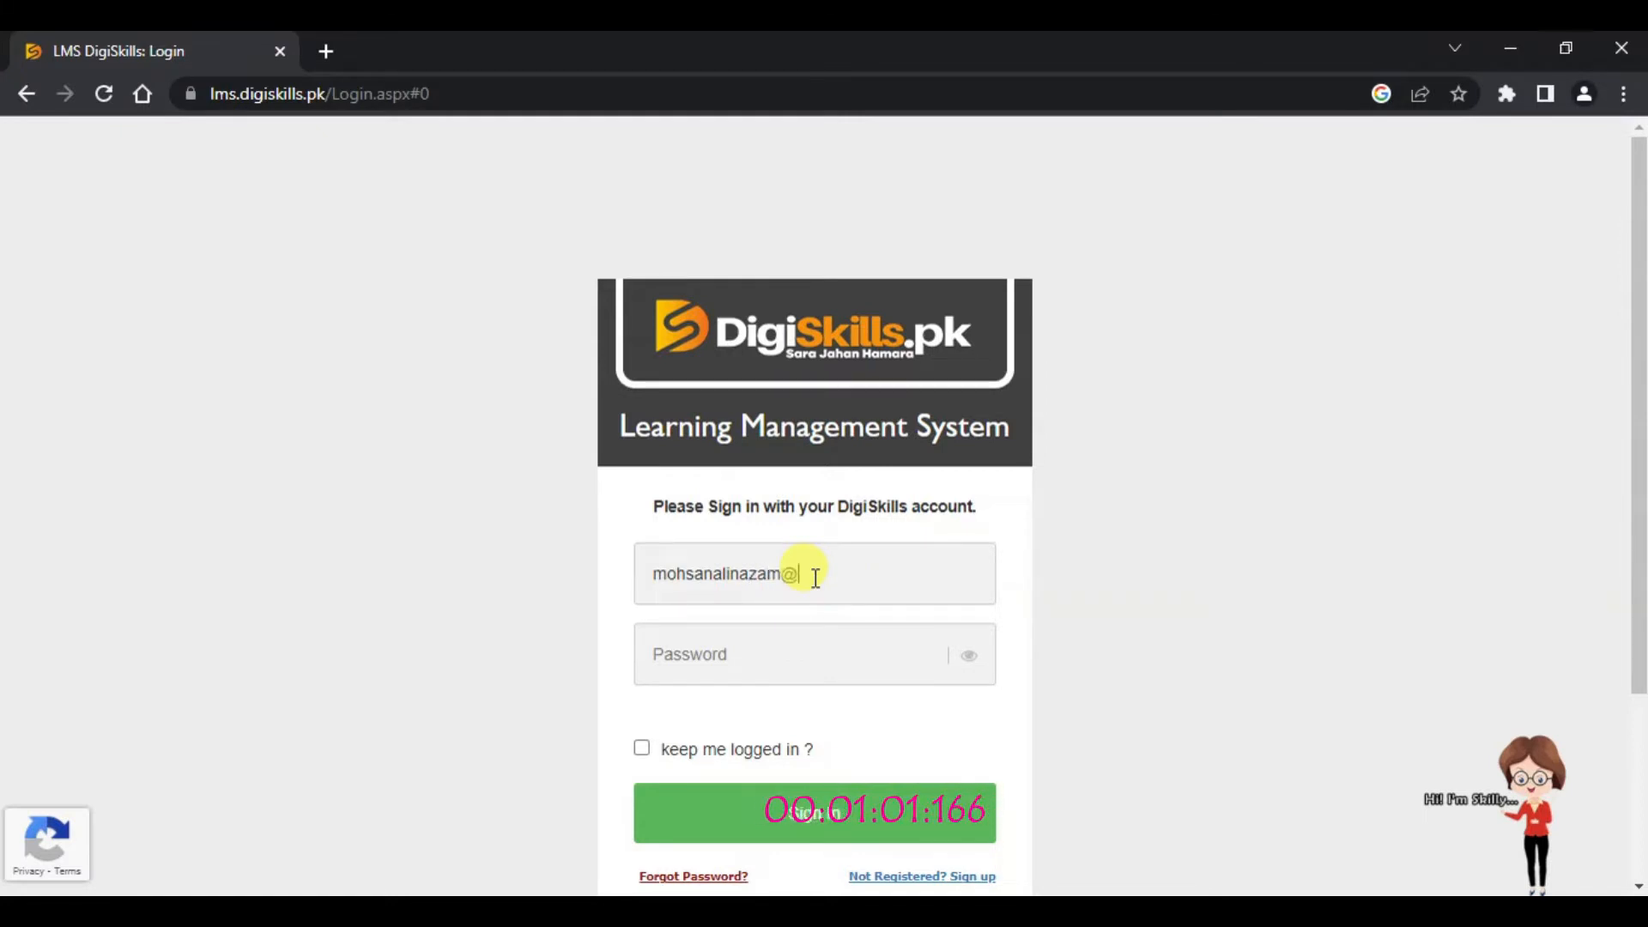
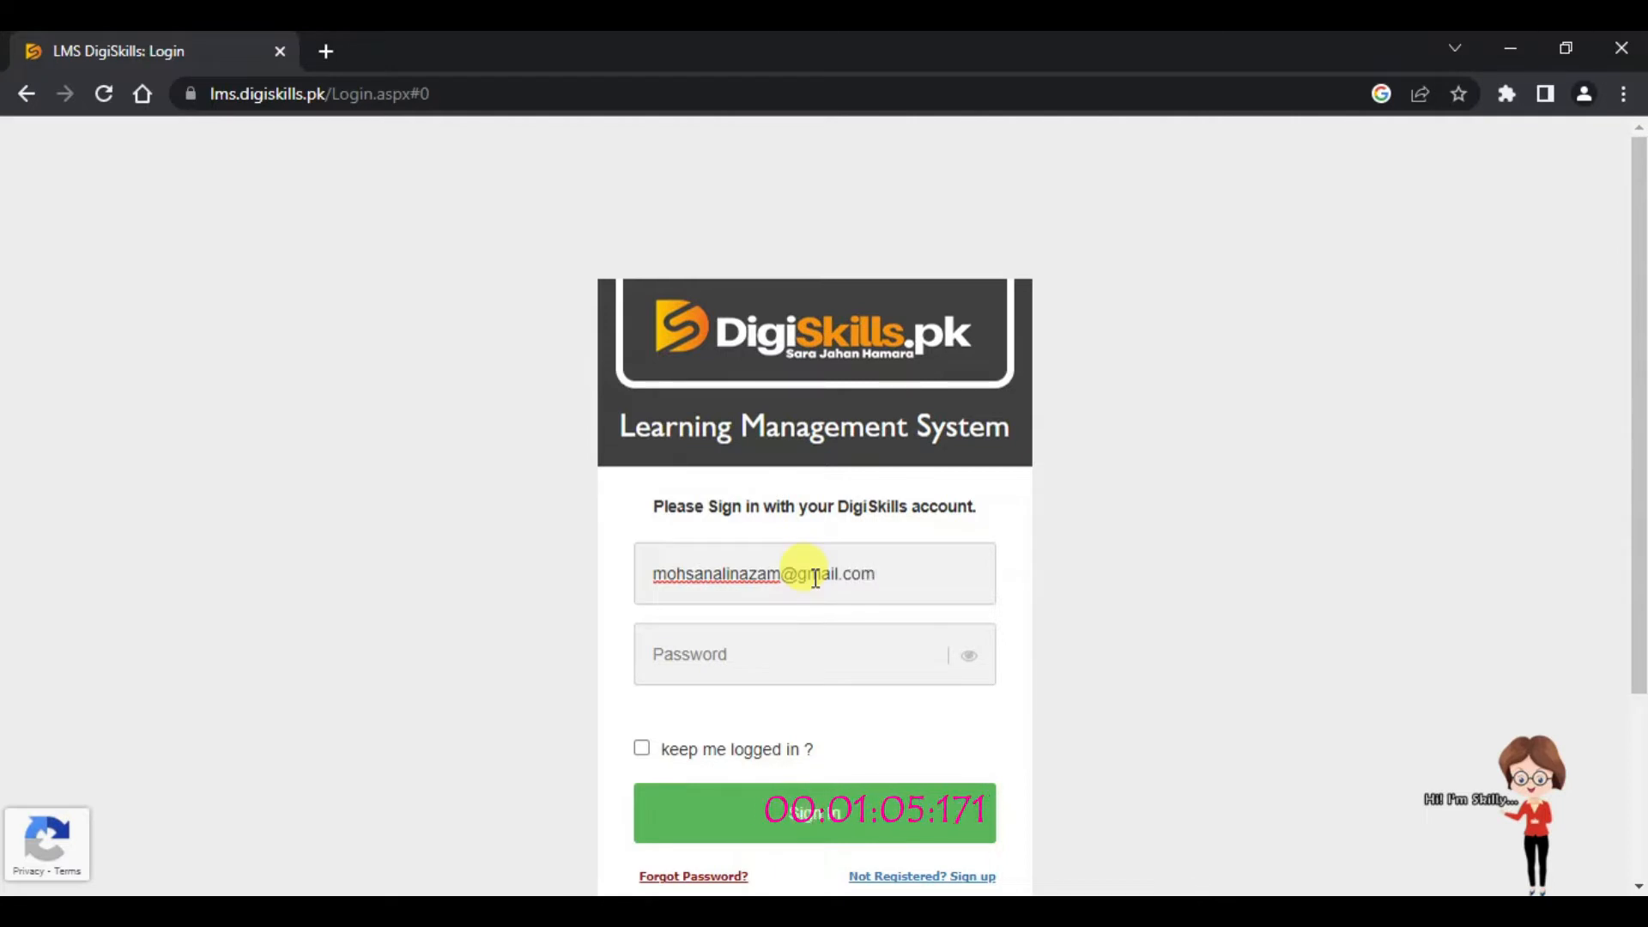
pyautogui.click(754, 648)
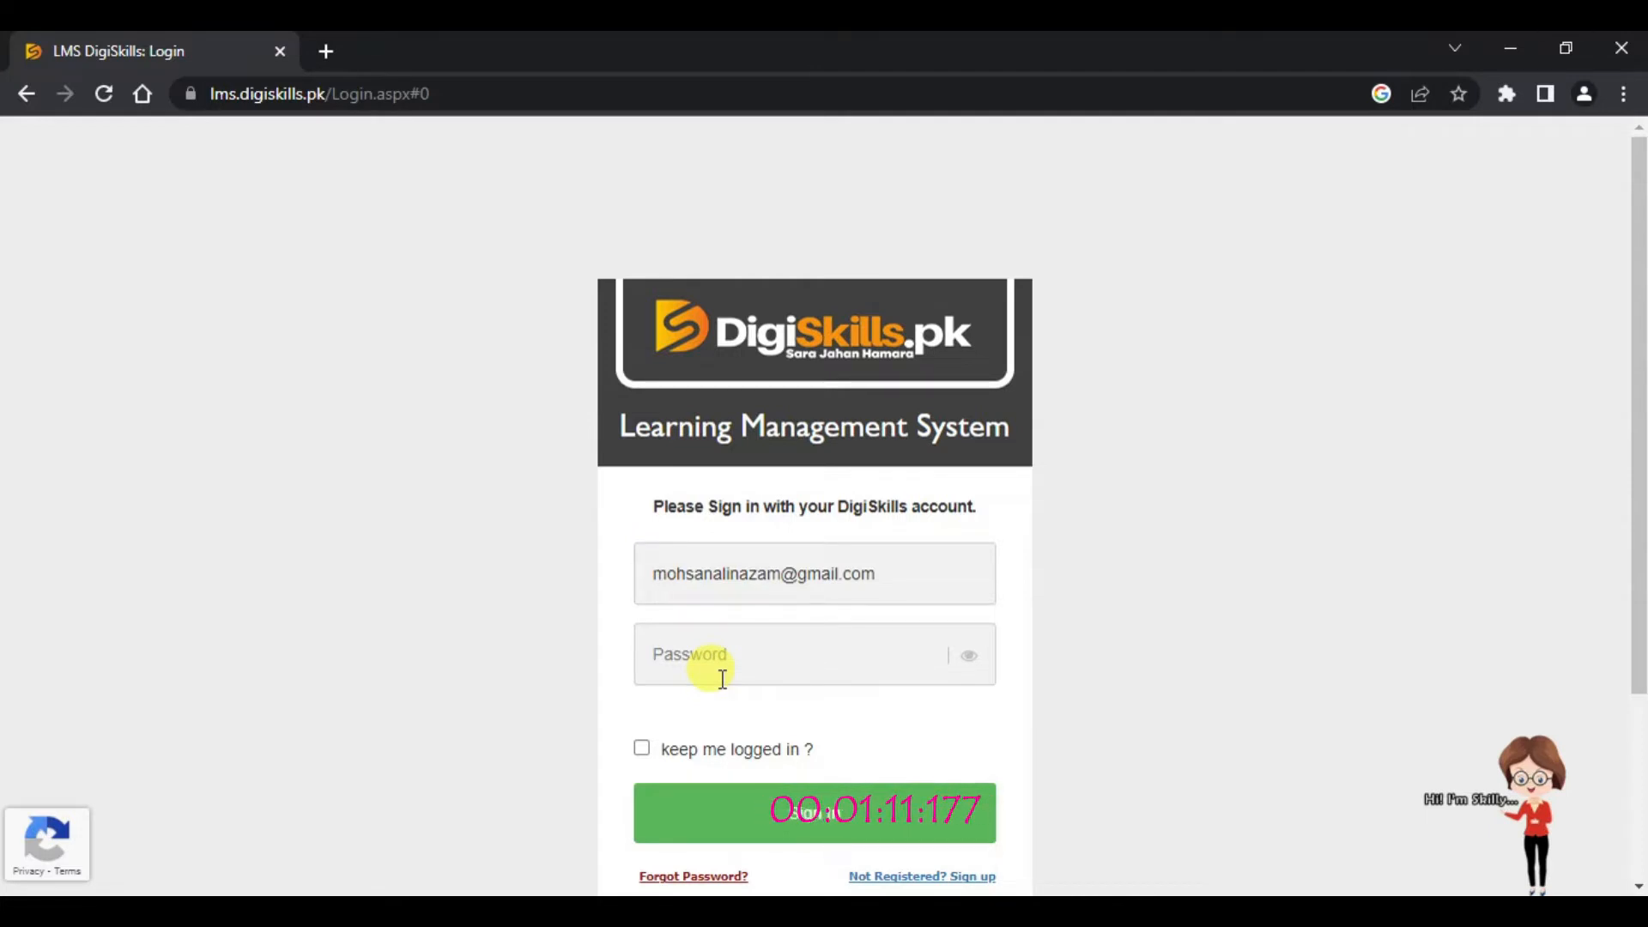
pyautogui.write('****')
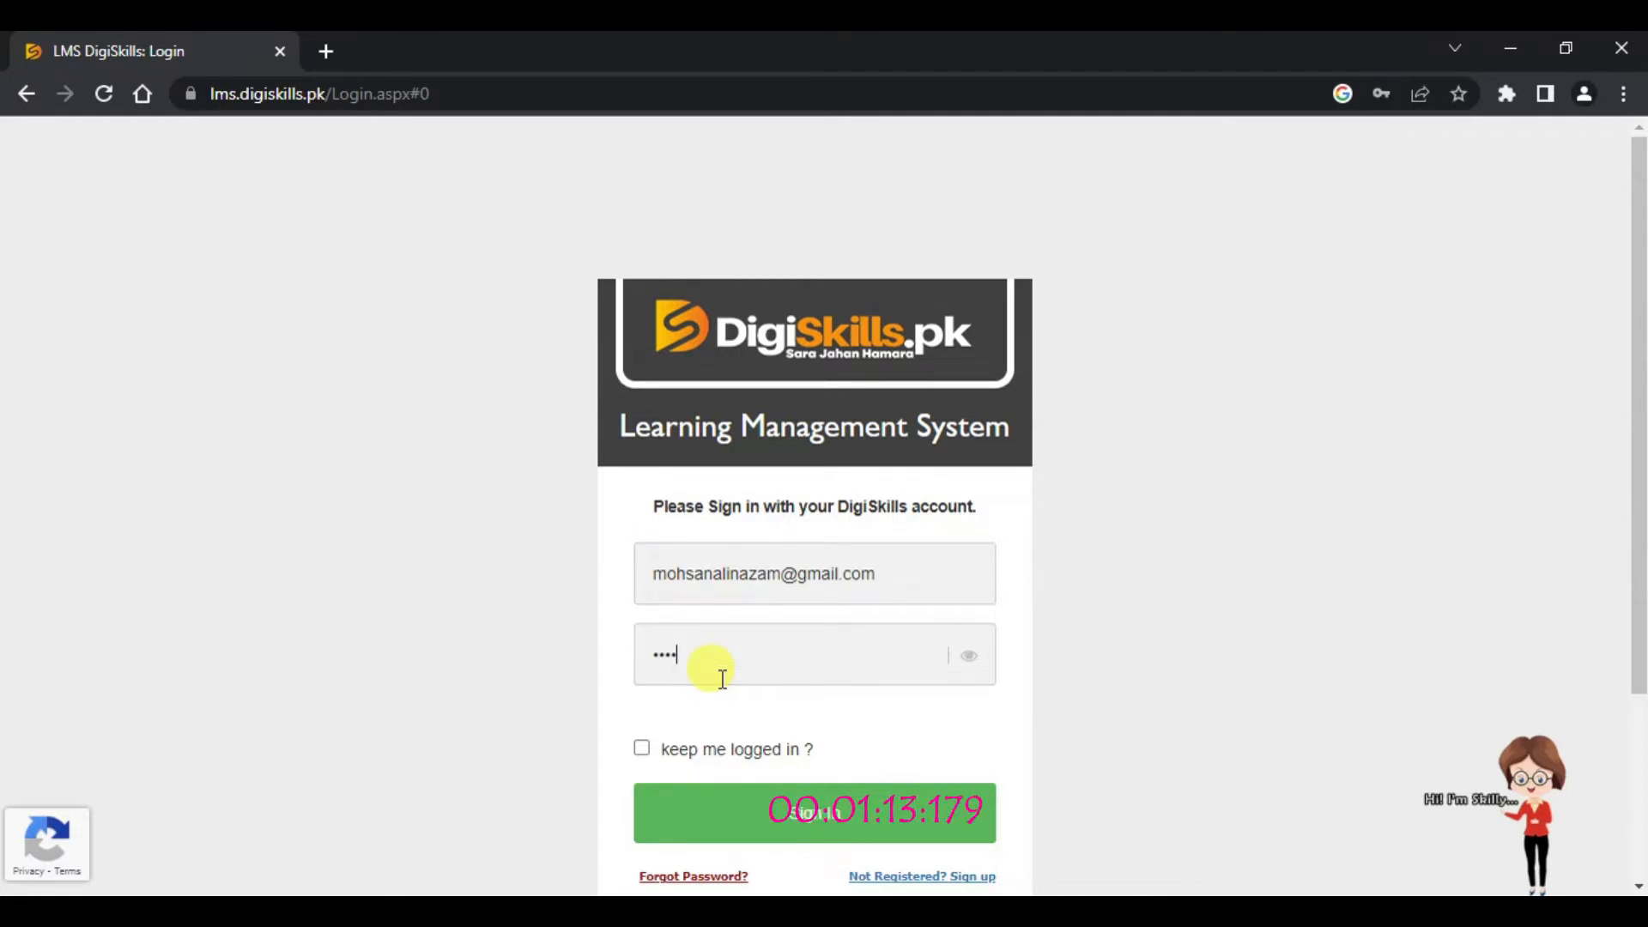
pyautogui.write('*')
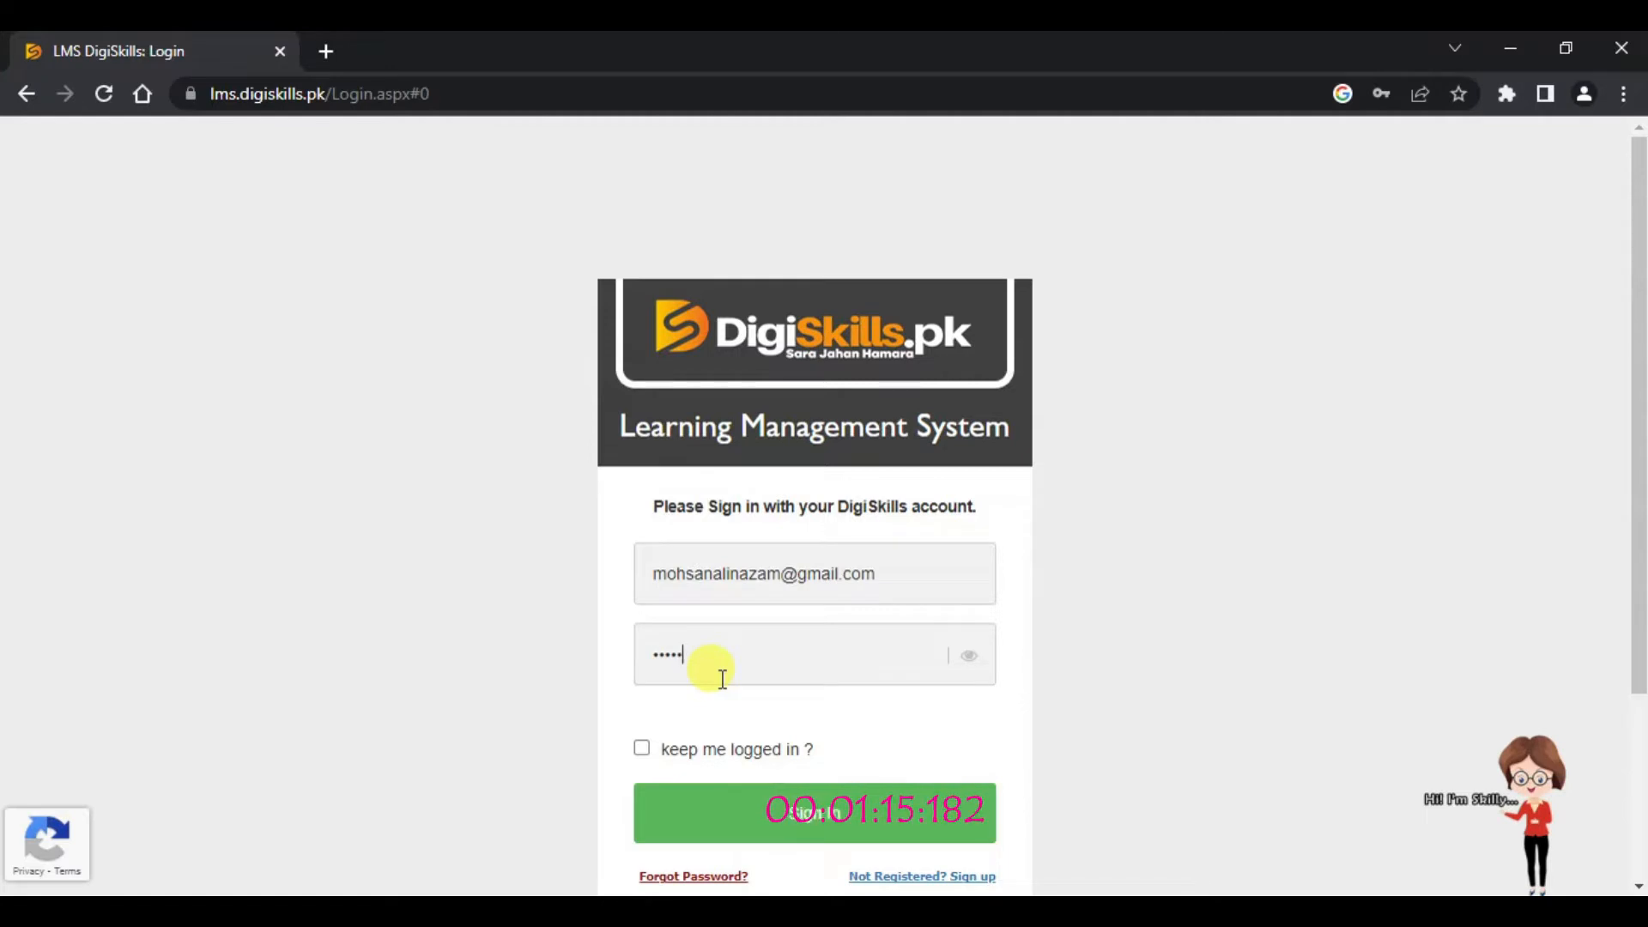
pyautogui.write('********')
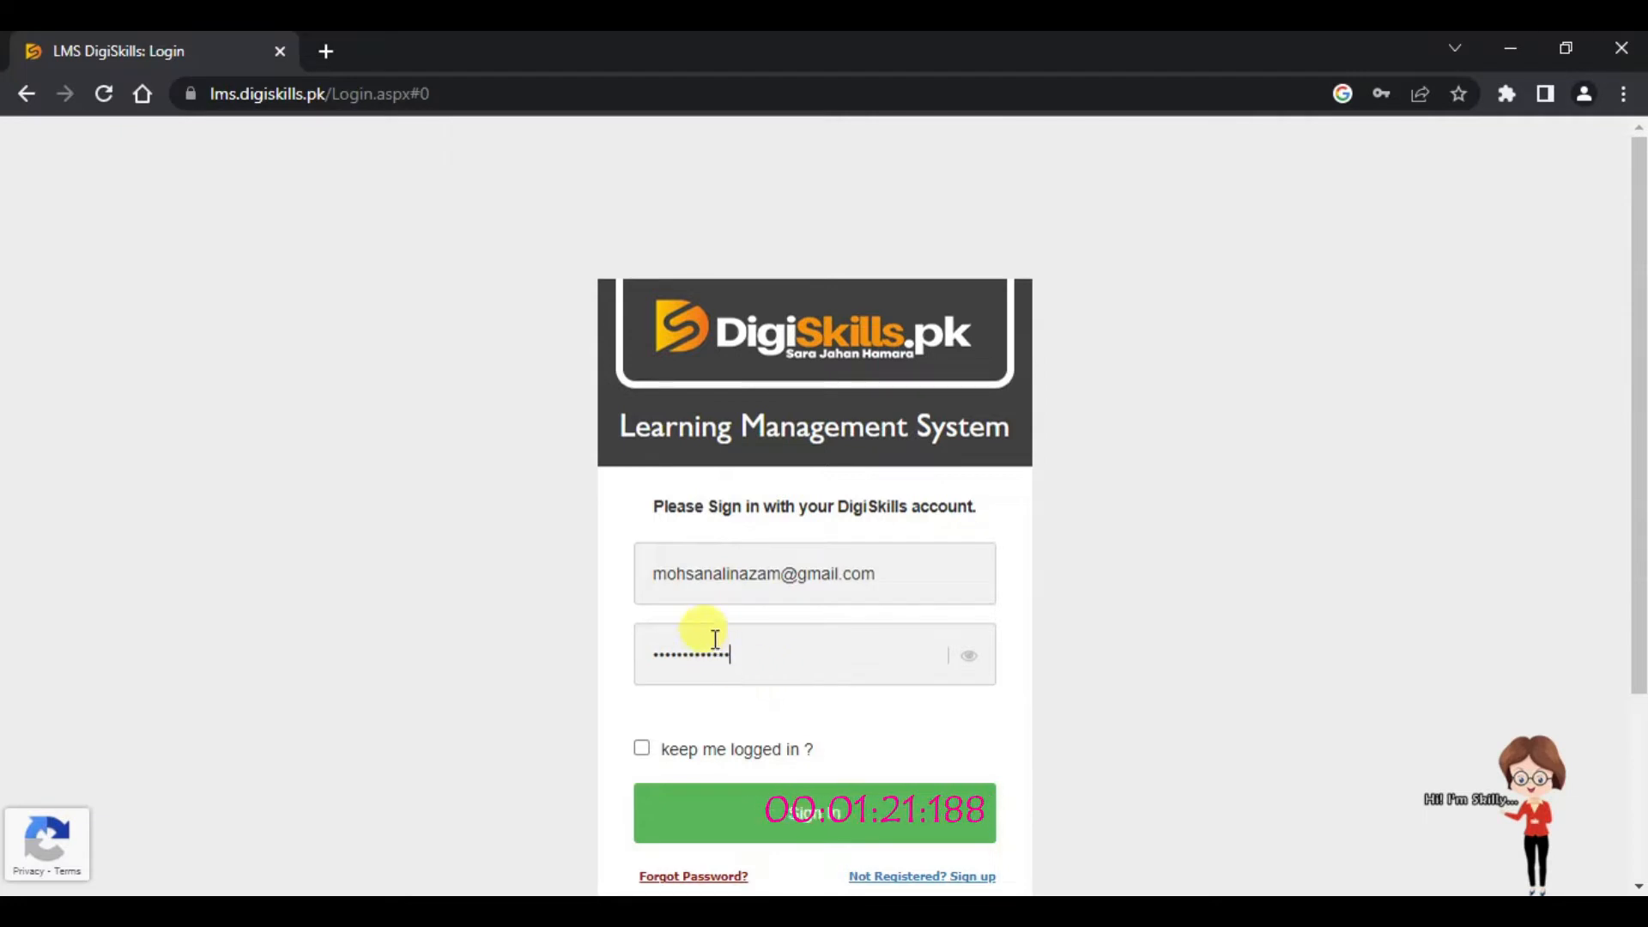
pyautogui.click(811, 815)
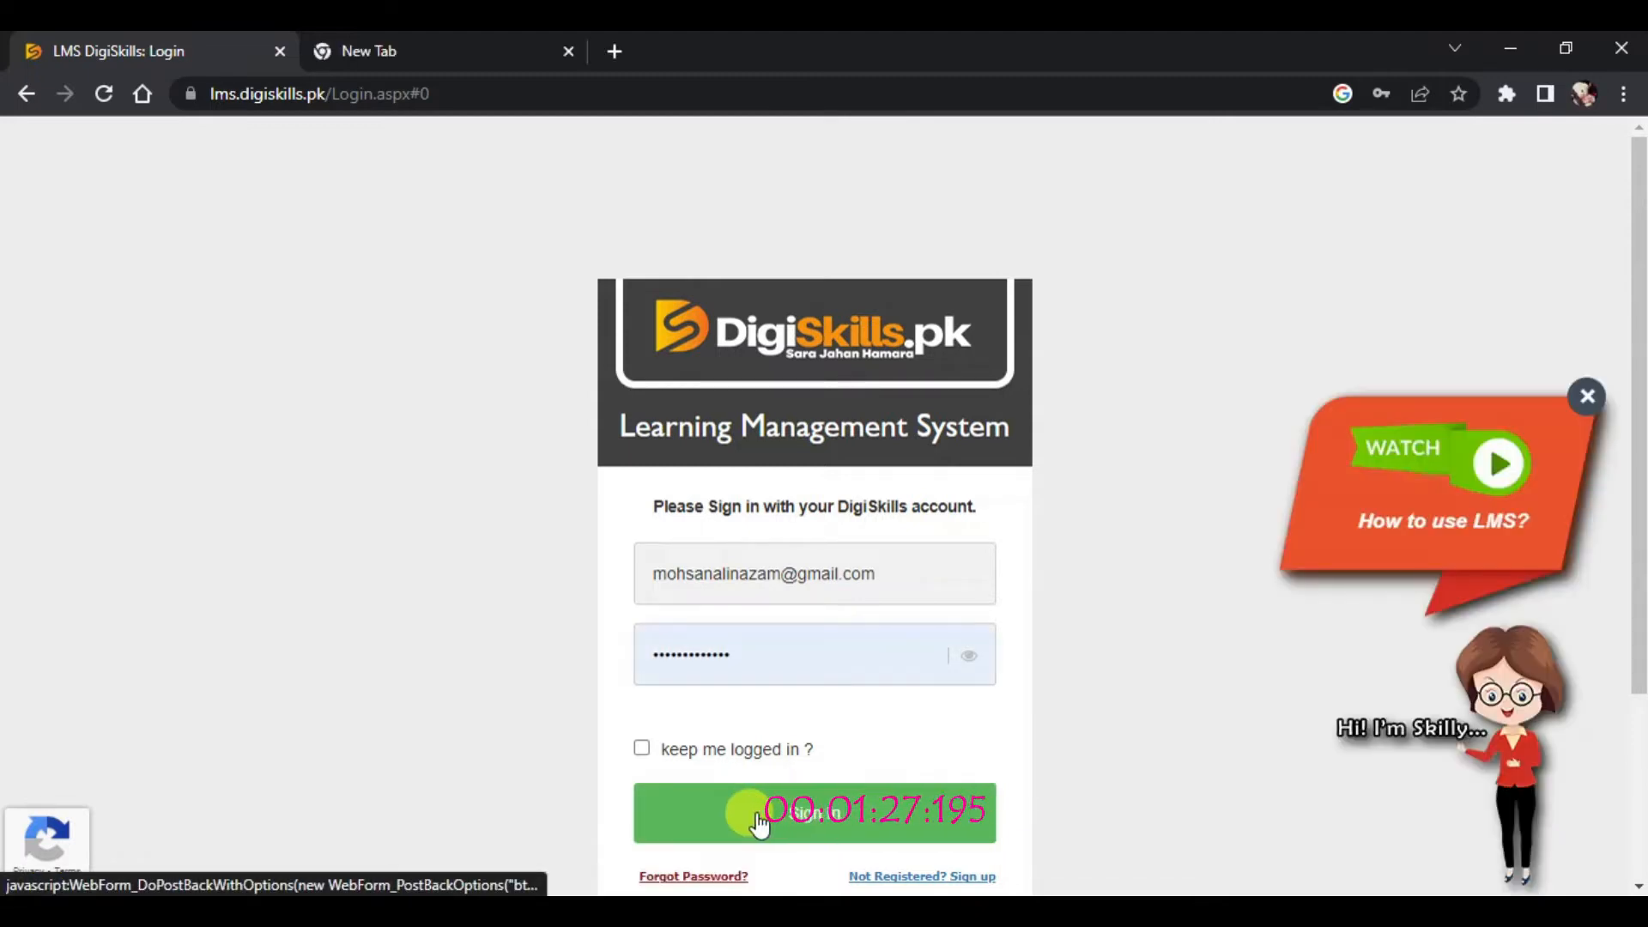
# Step: Resubmit the sign-in form and read the 'Error verifying reCAPTCHA, please try again.' message
pyautogui.click(811, 820)
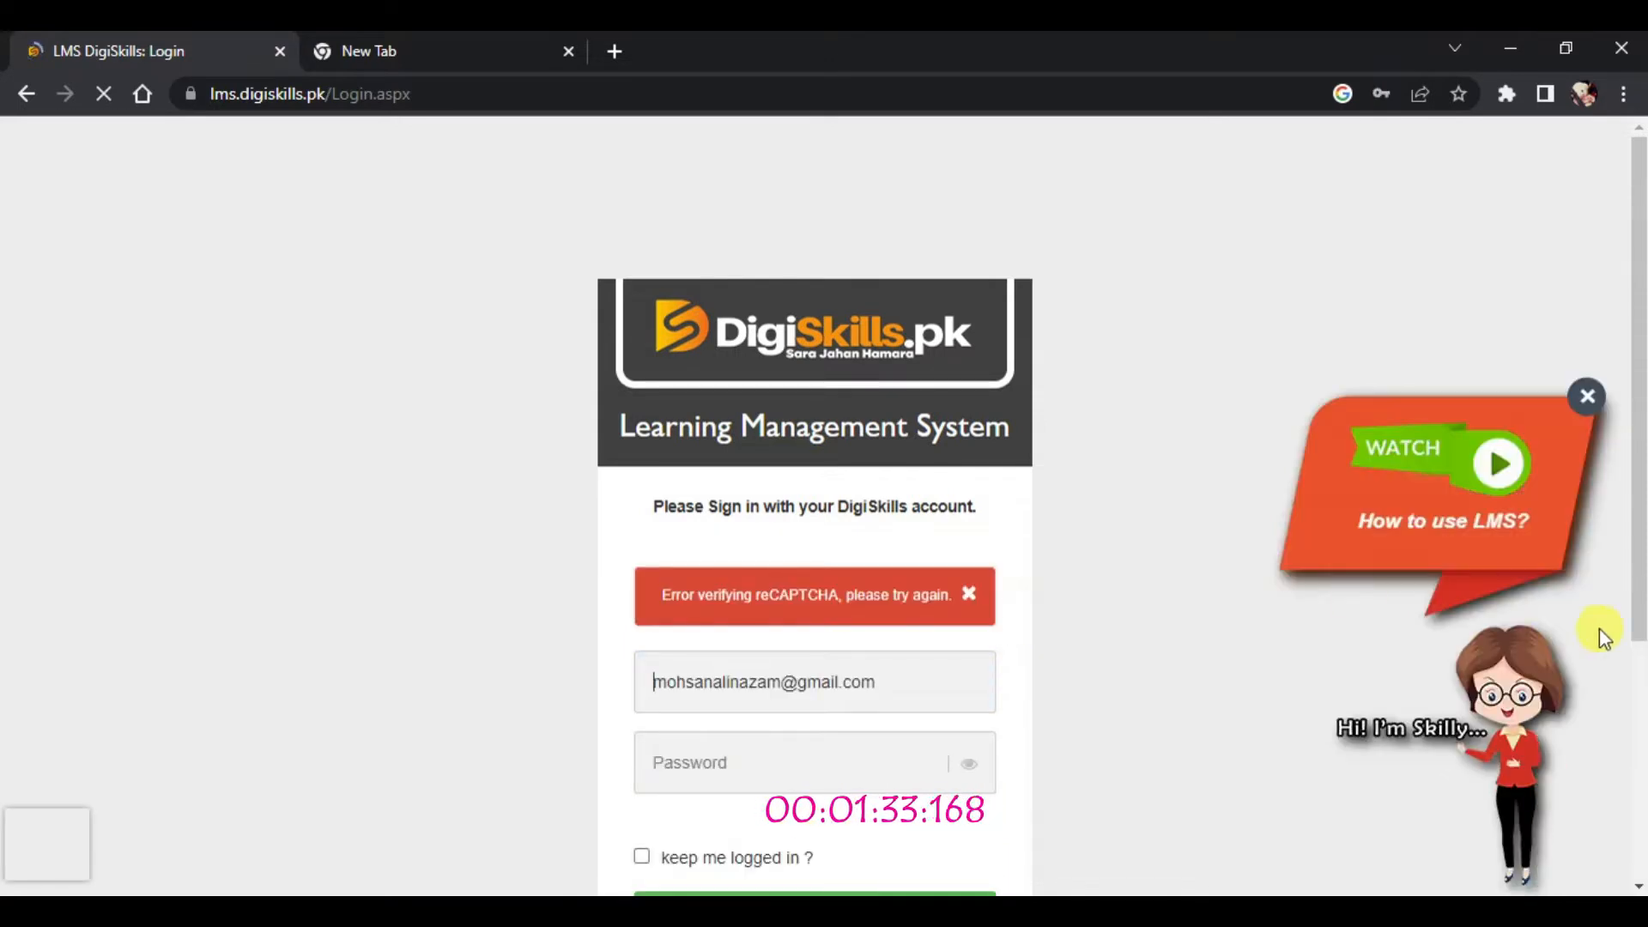
pyautogui.moveTo(1640, 595); pyautogui.dragTo(1640, 671)
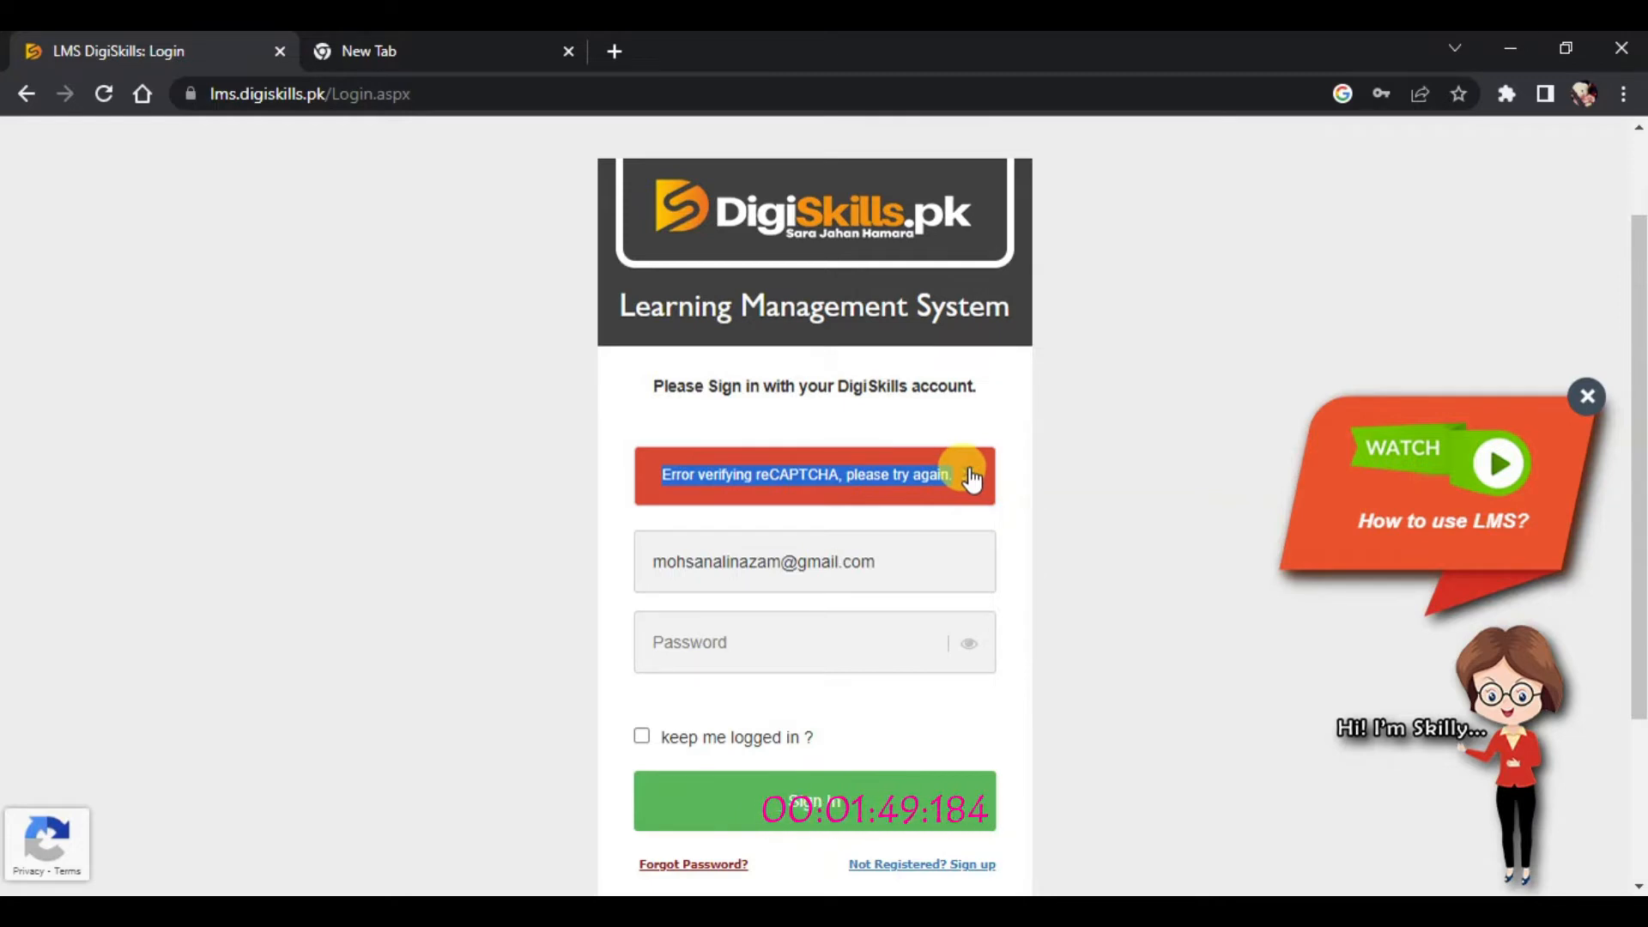
pyautogui.click(556, 625)
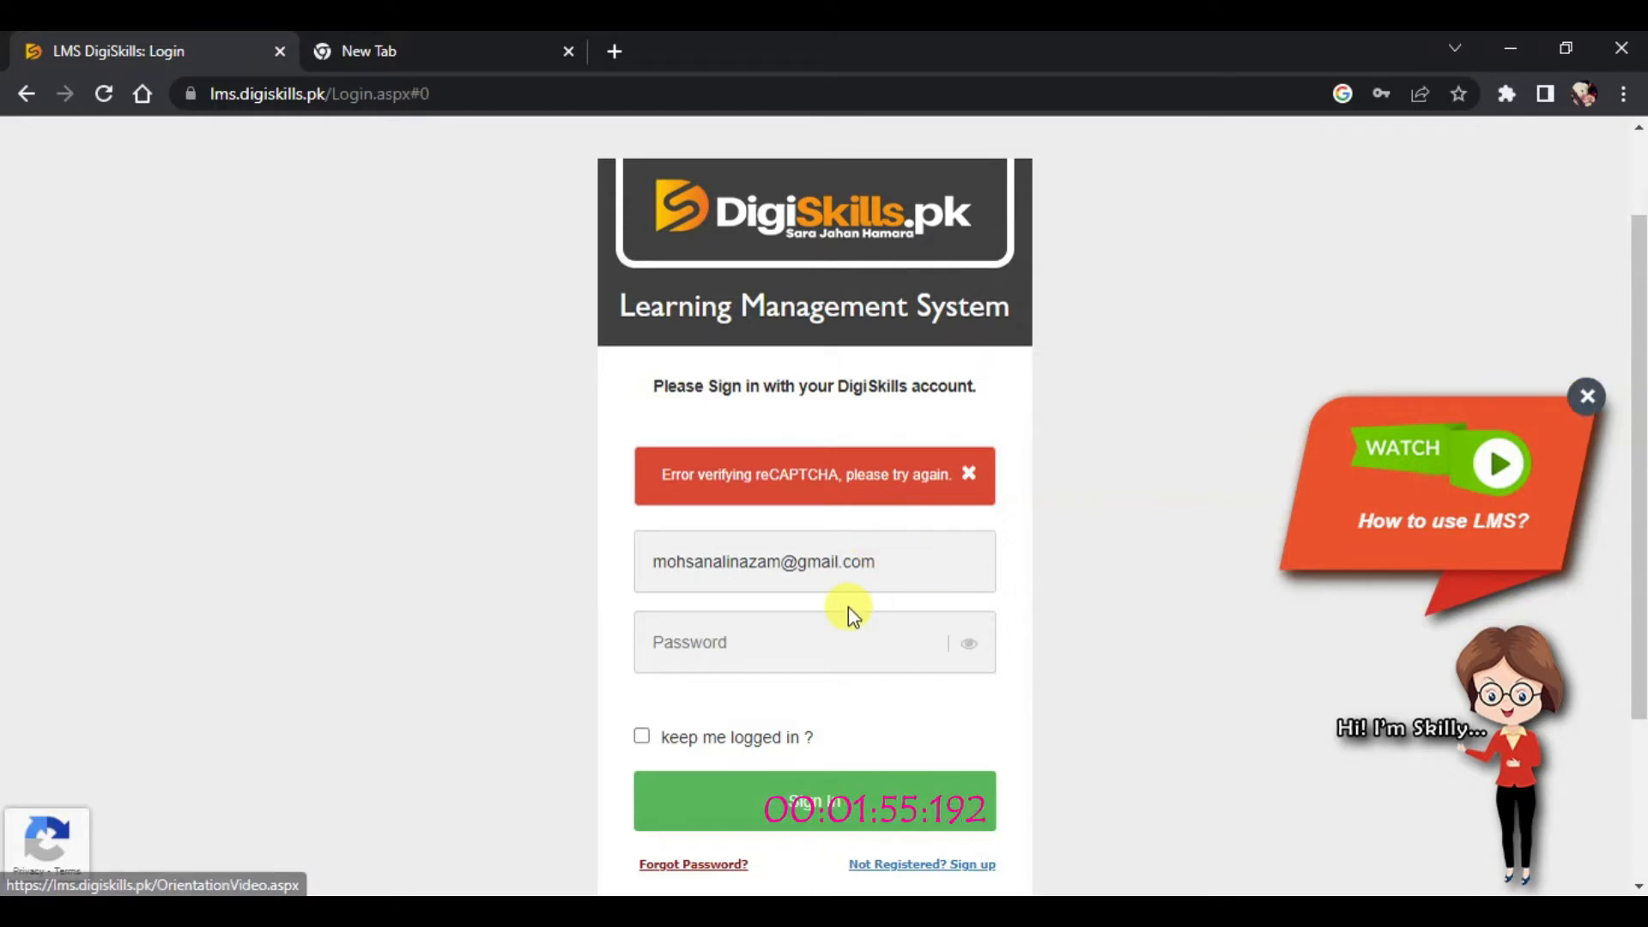
# Step: Sign in with the browser's saved account and select the resulting reCAPTCHA error message
pyautogui.click(850, 567)
pyautogui.click(796, 611)
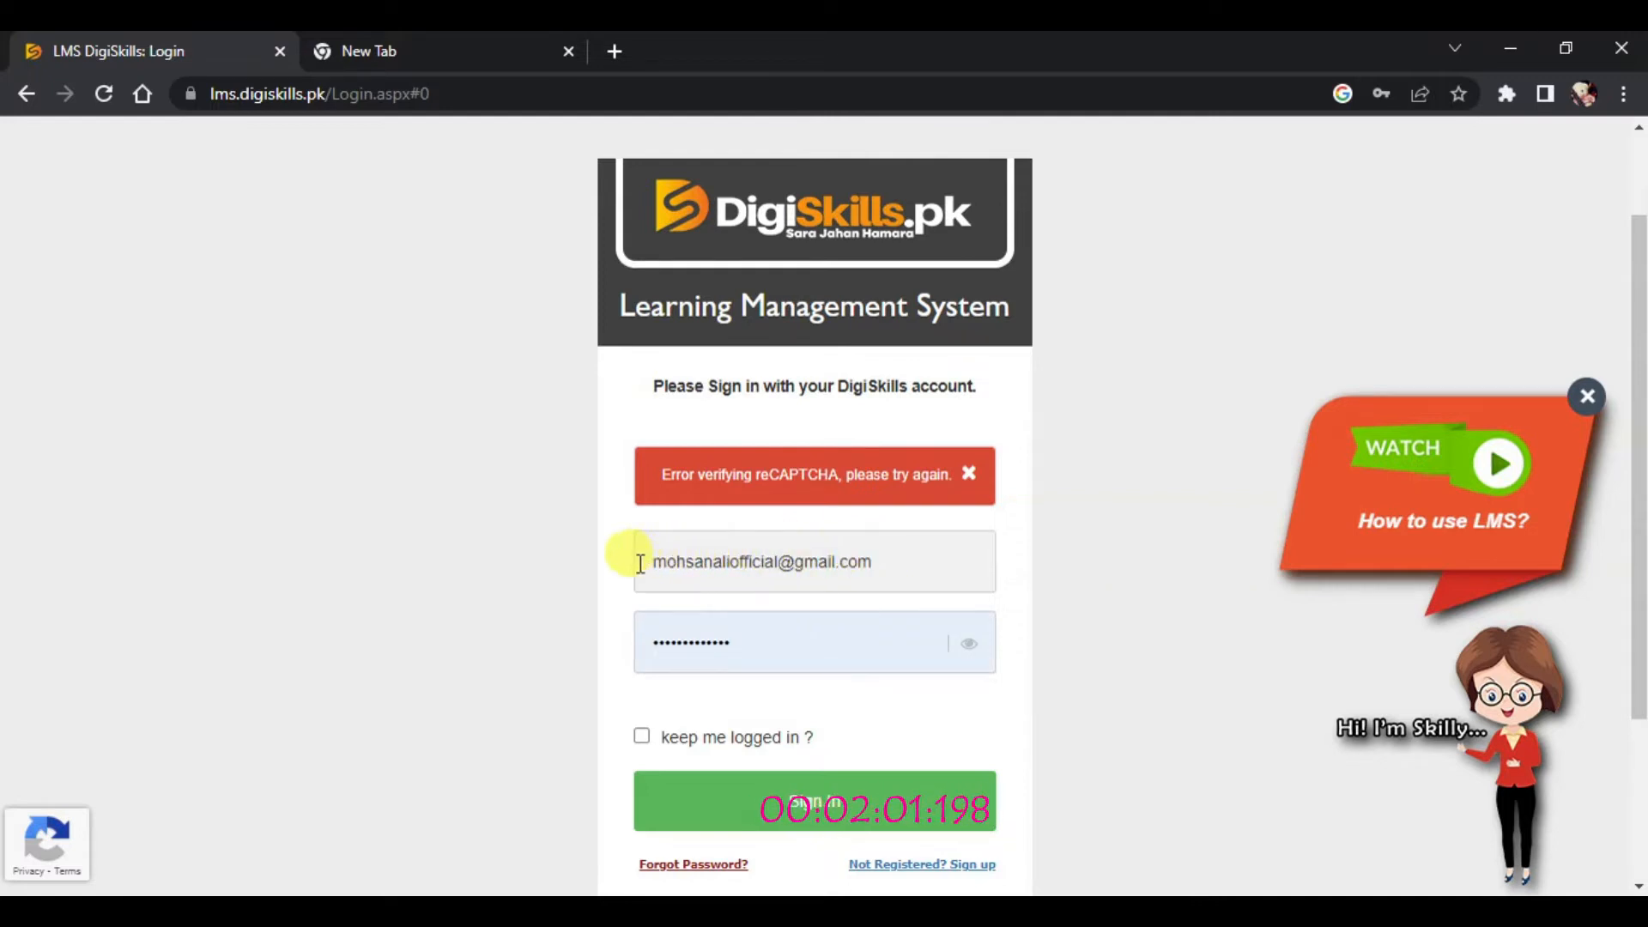
pyautogui.click(965, 476)
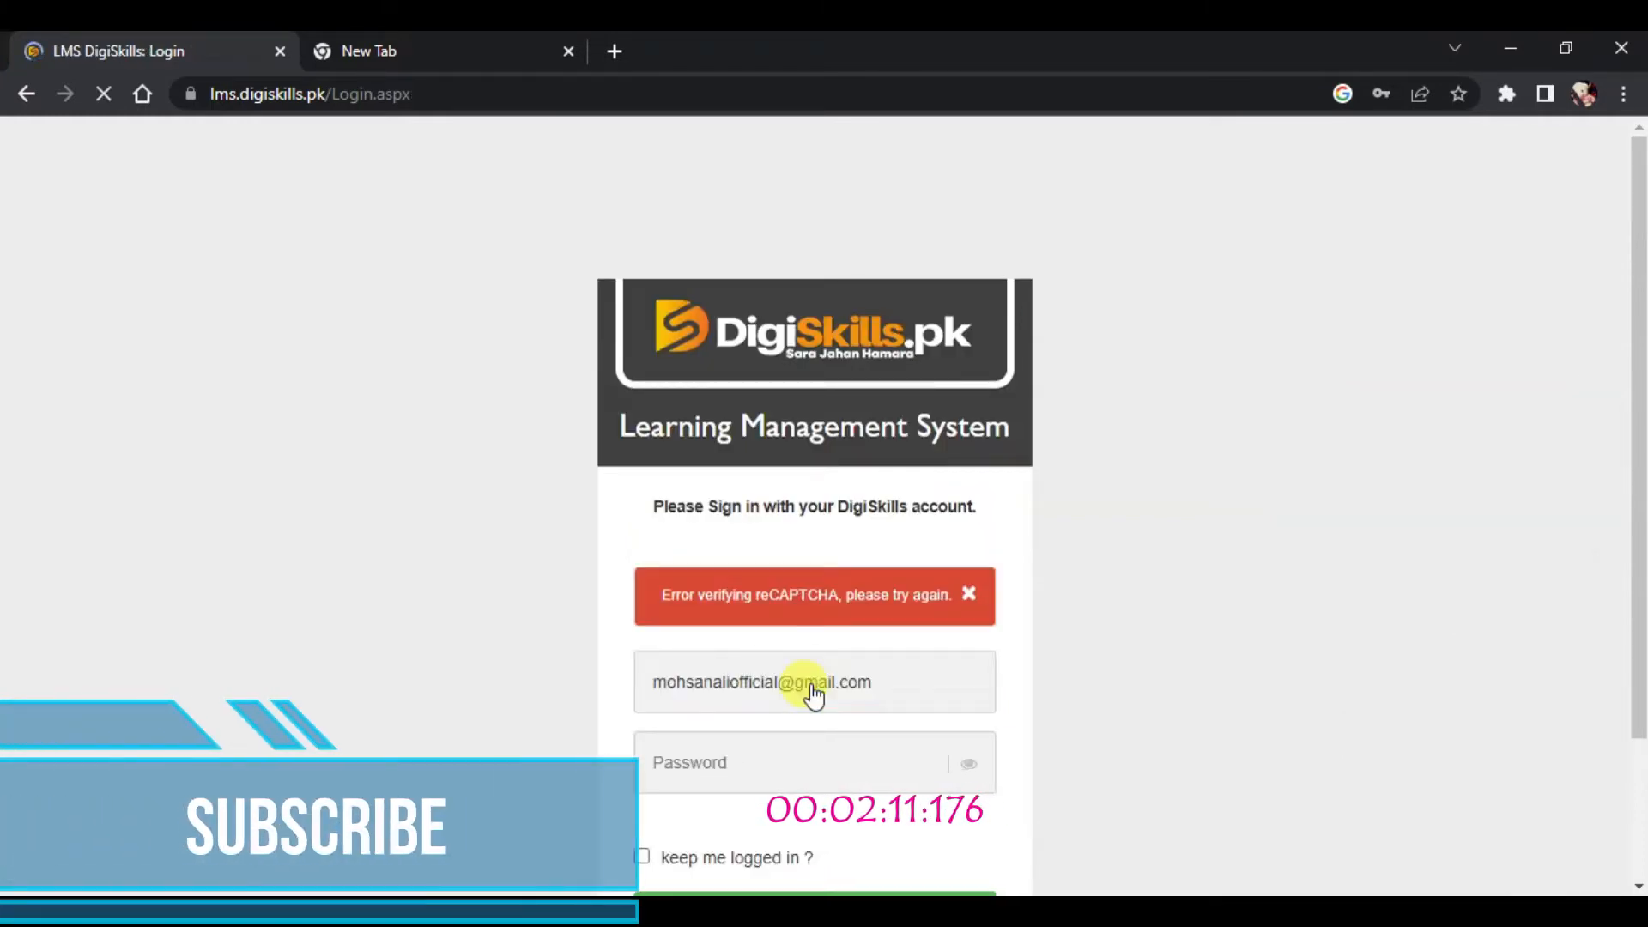
pyautogui.moveTo(1639, 399); pyautogui.dragTo(1636, 492)
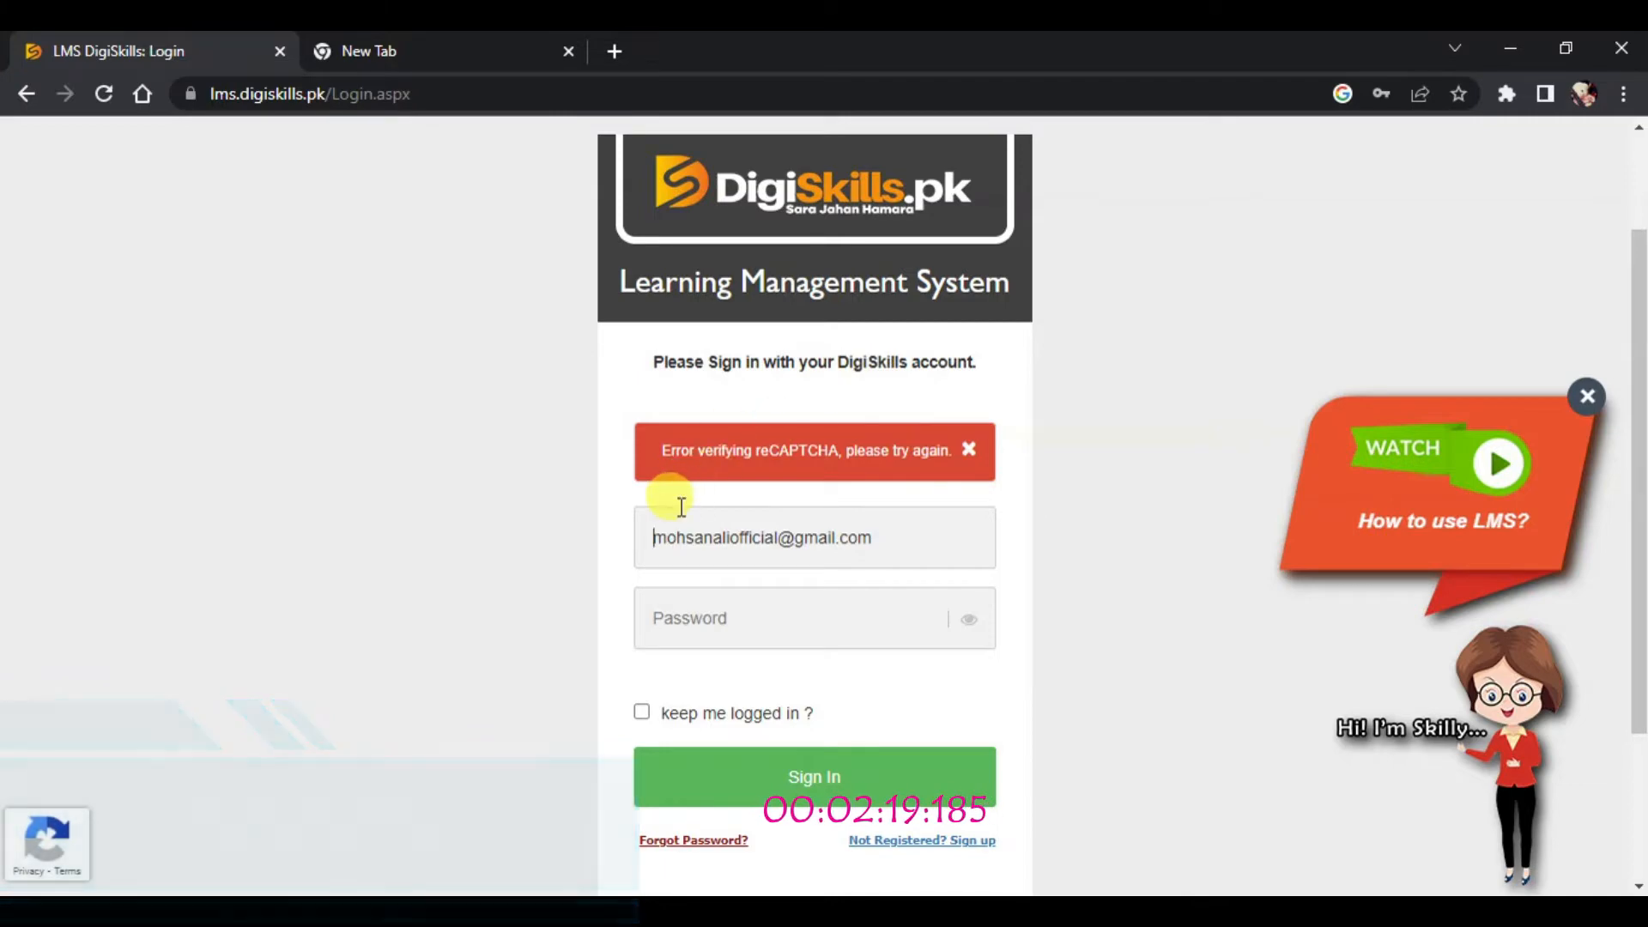
pyautogui.tripleClick(689, 449)
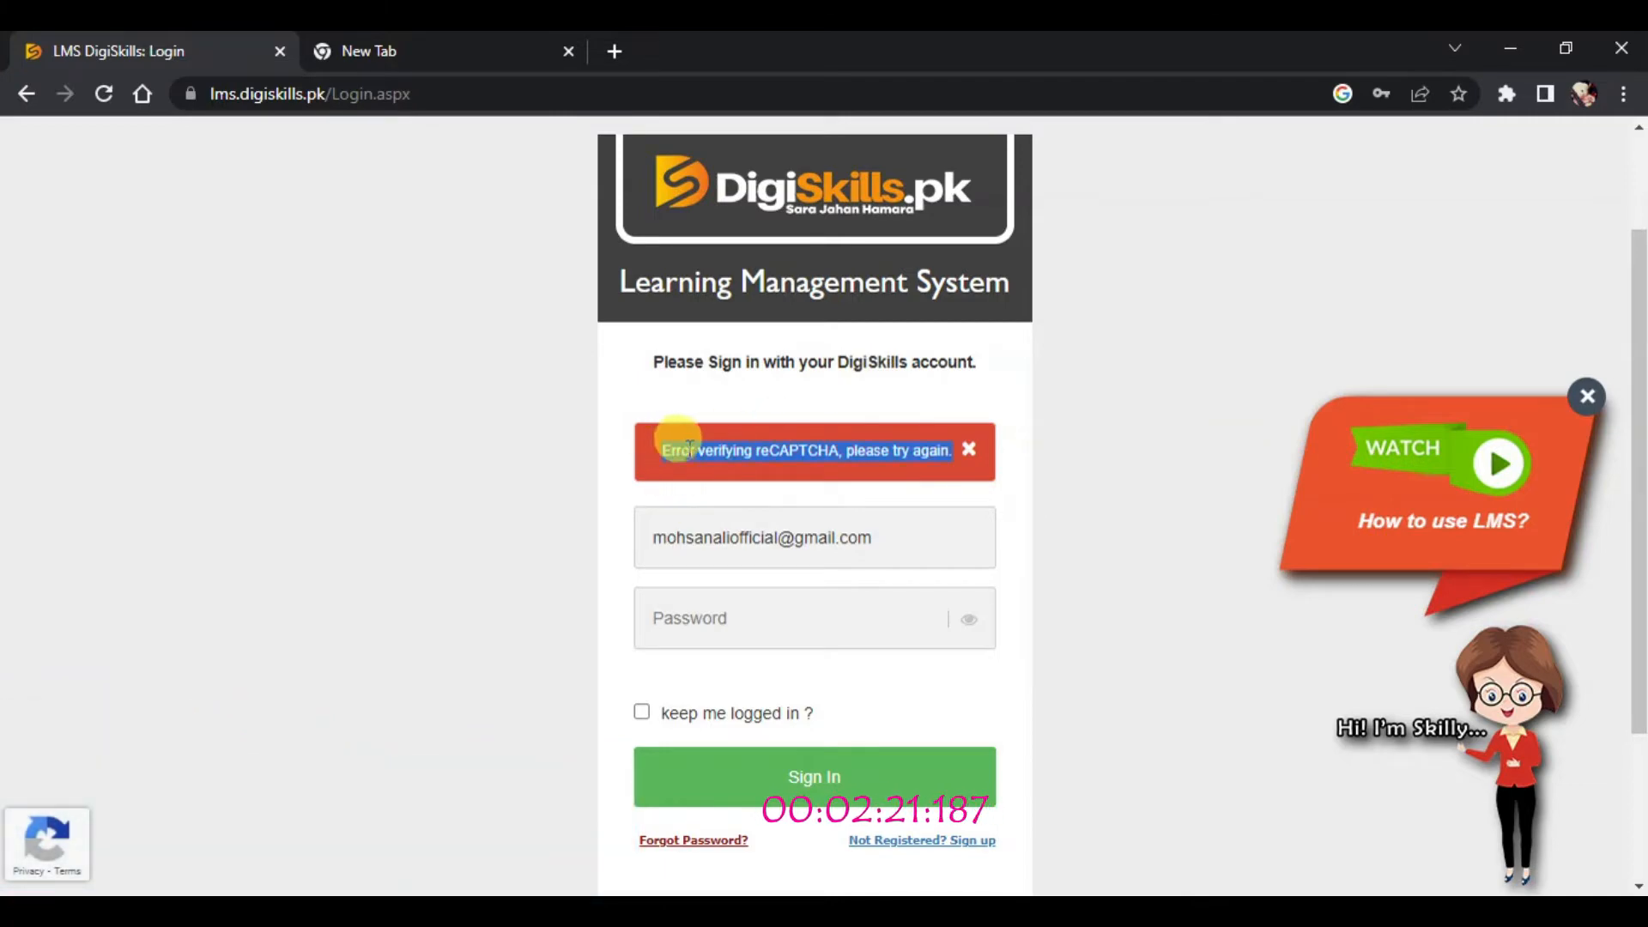
pyautogui.click(1027, 449)
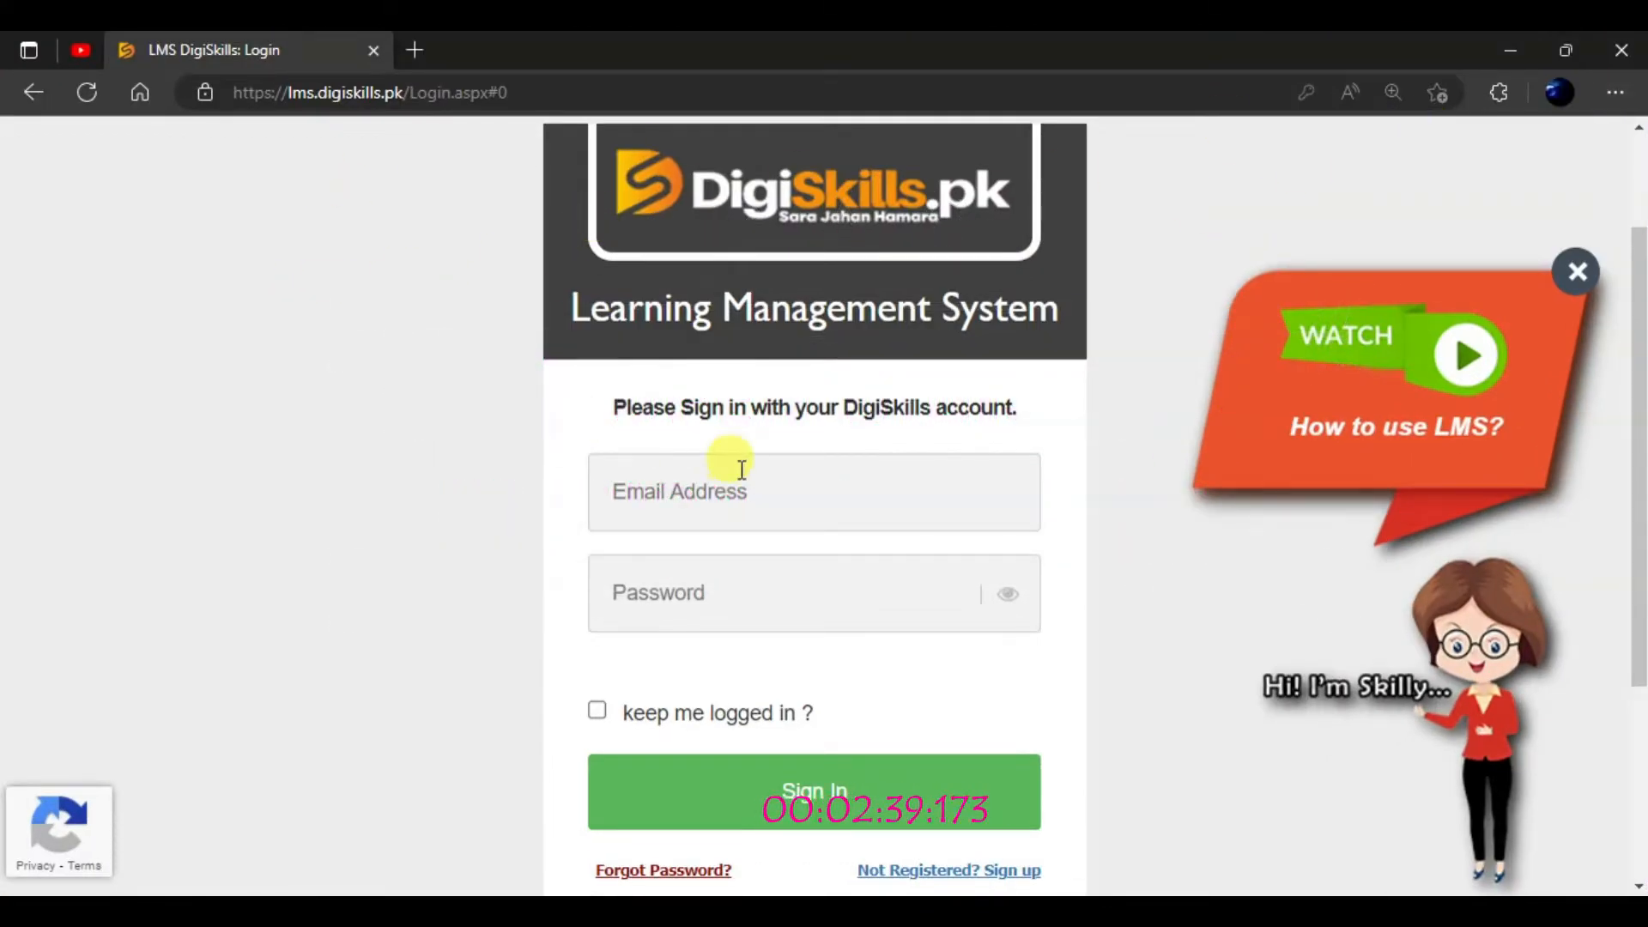
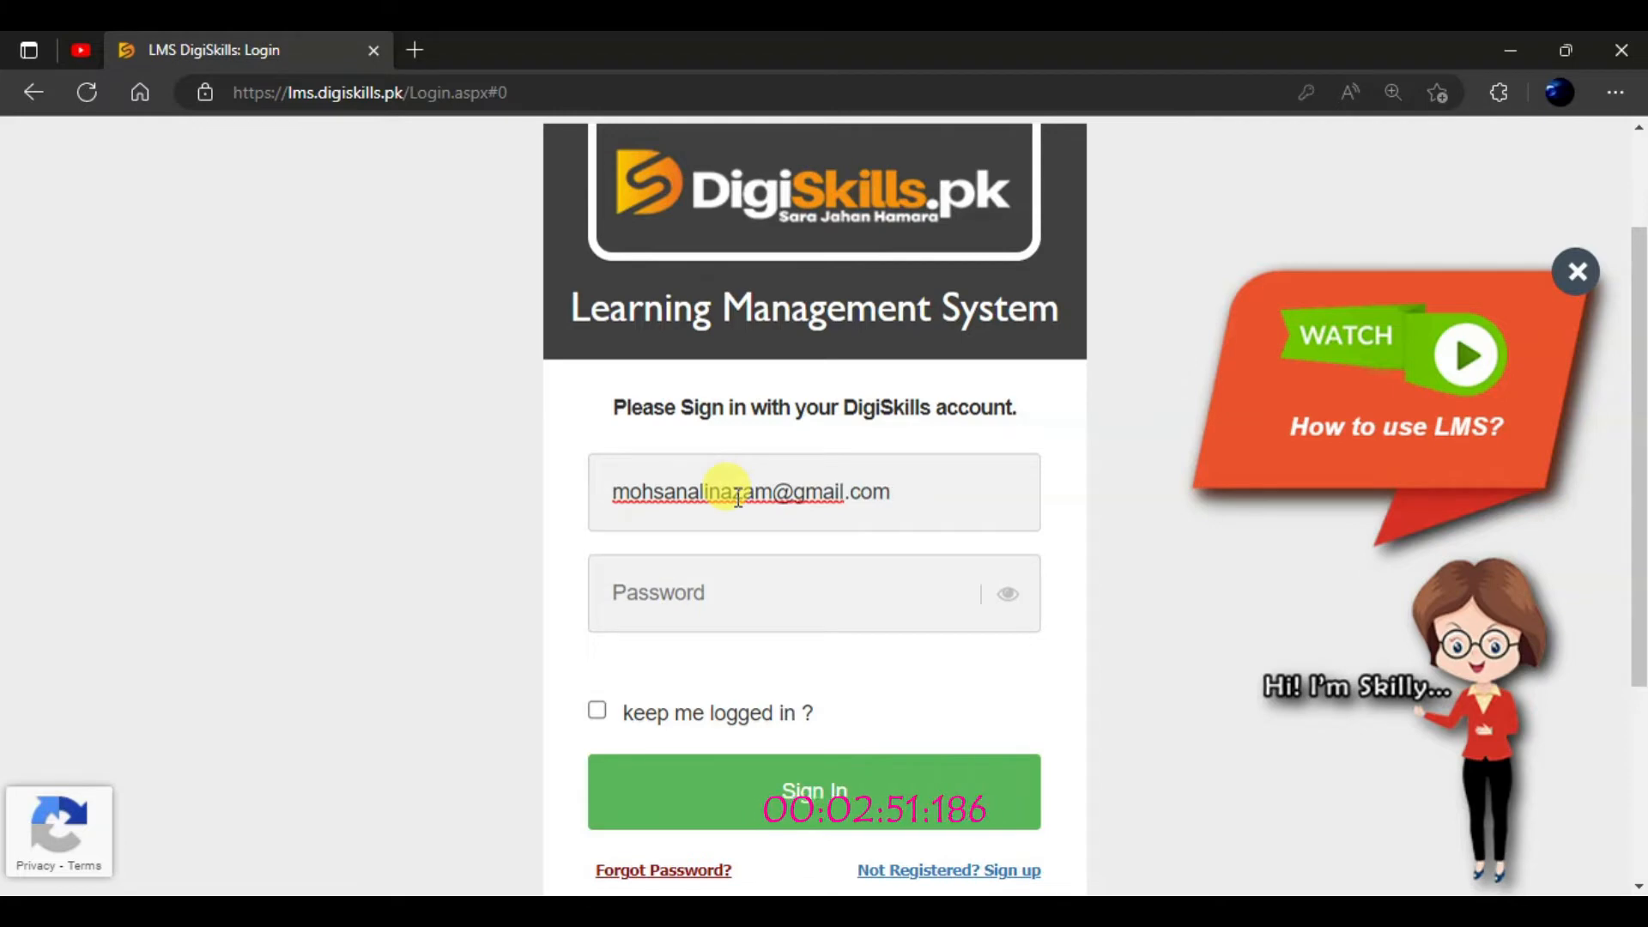
# Step: Enter the account e-mail in Edge, hit the reCAPTCHA error again, then leave that window
pyautogui.click(561, 598)
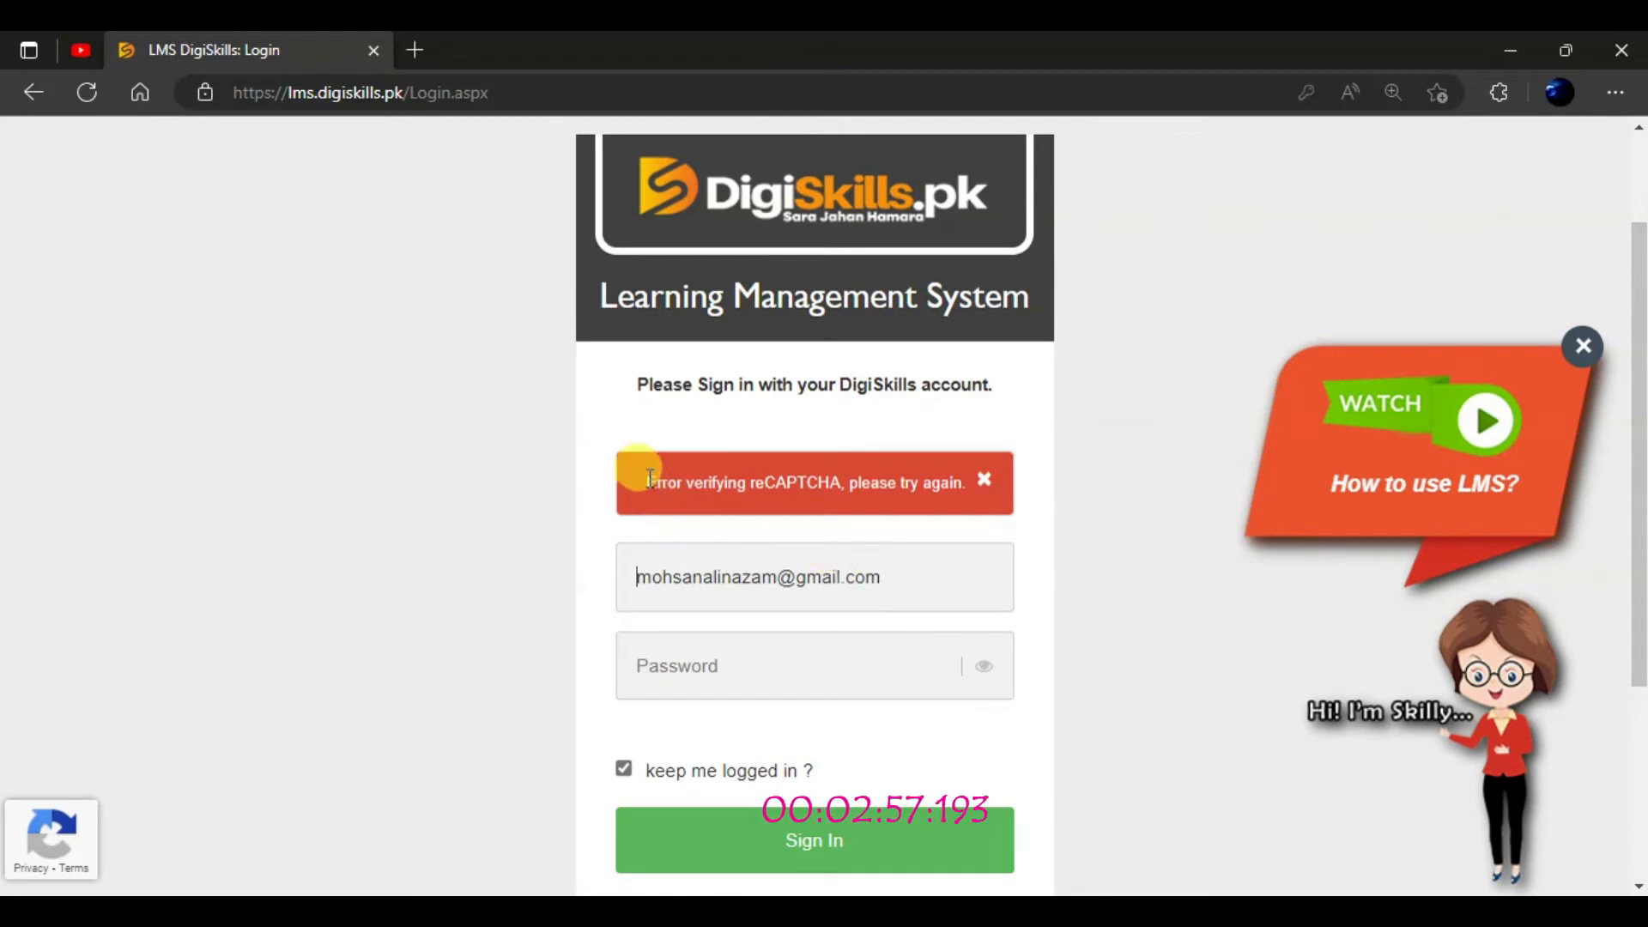
pyautogui.tripleClick(650, 482)
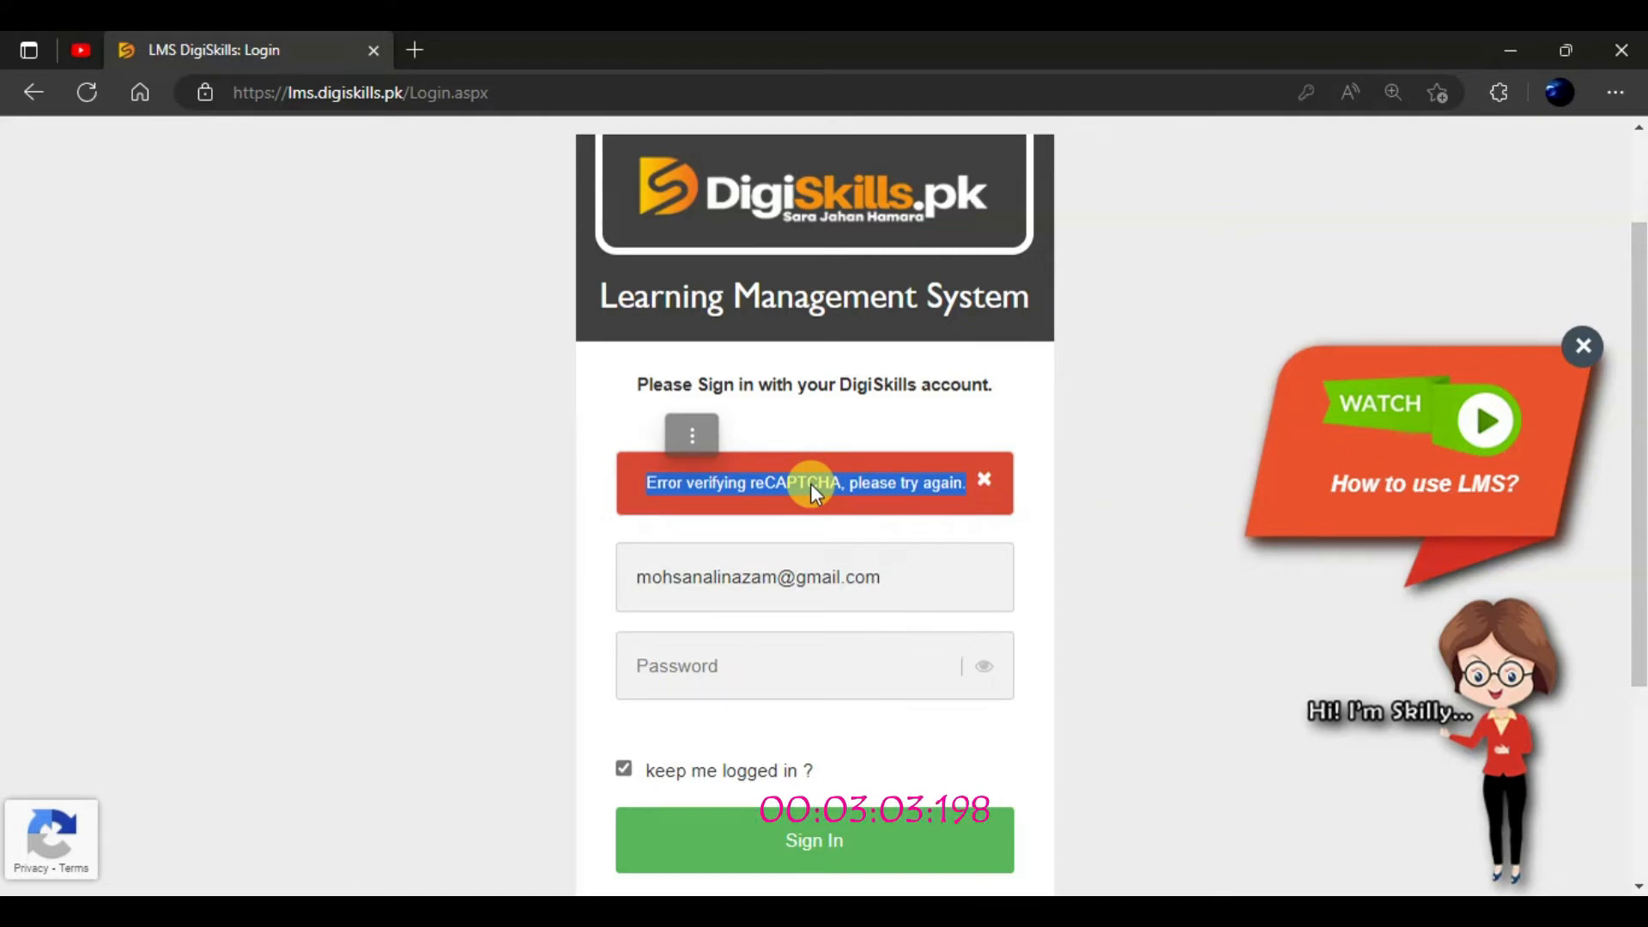
pyautogui.press('super+d')
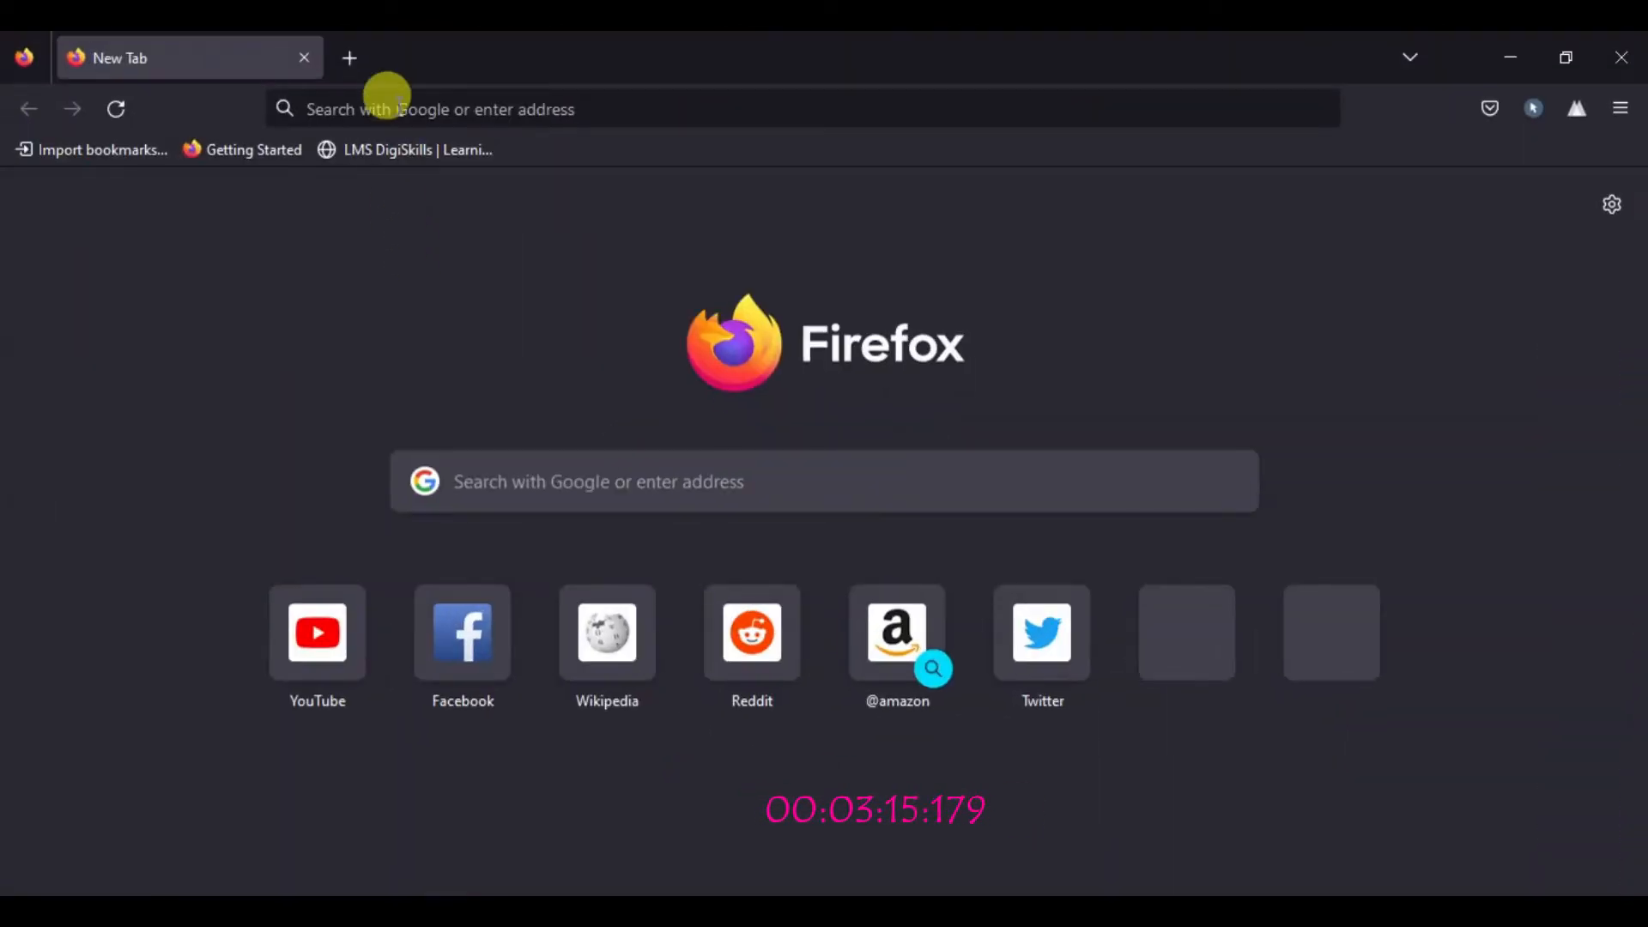
# Step: Search Google for 'lms digiskills login' from the Firefox address bar
pyautogui.click(387, 95)
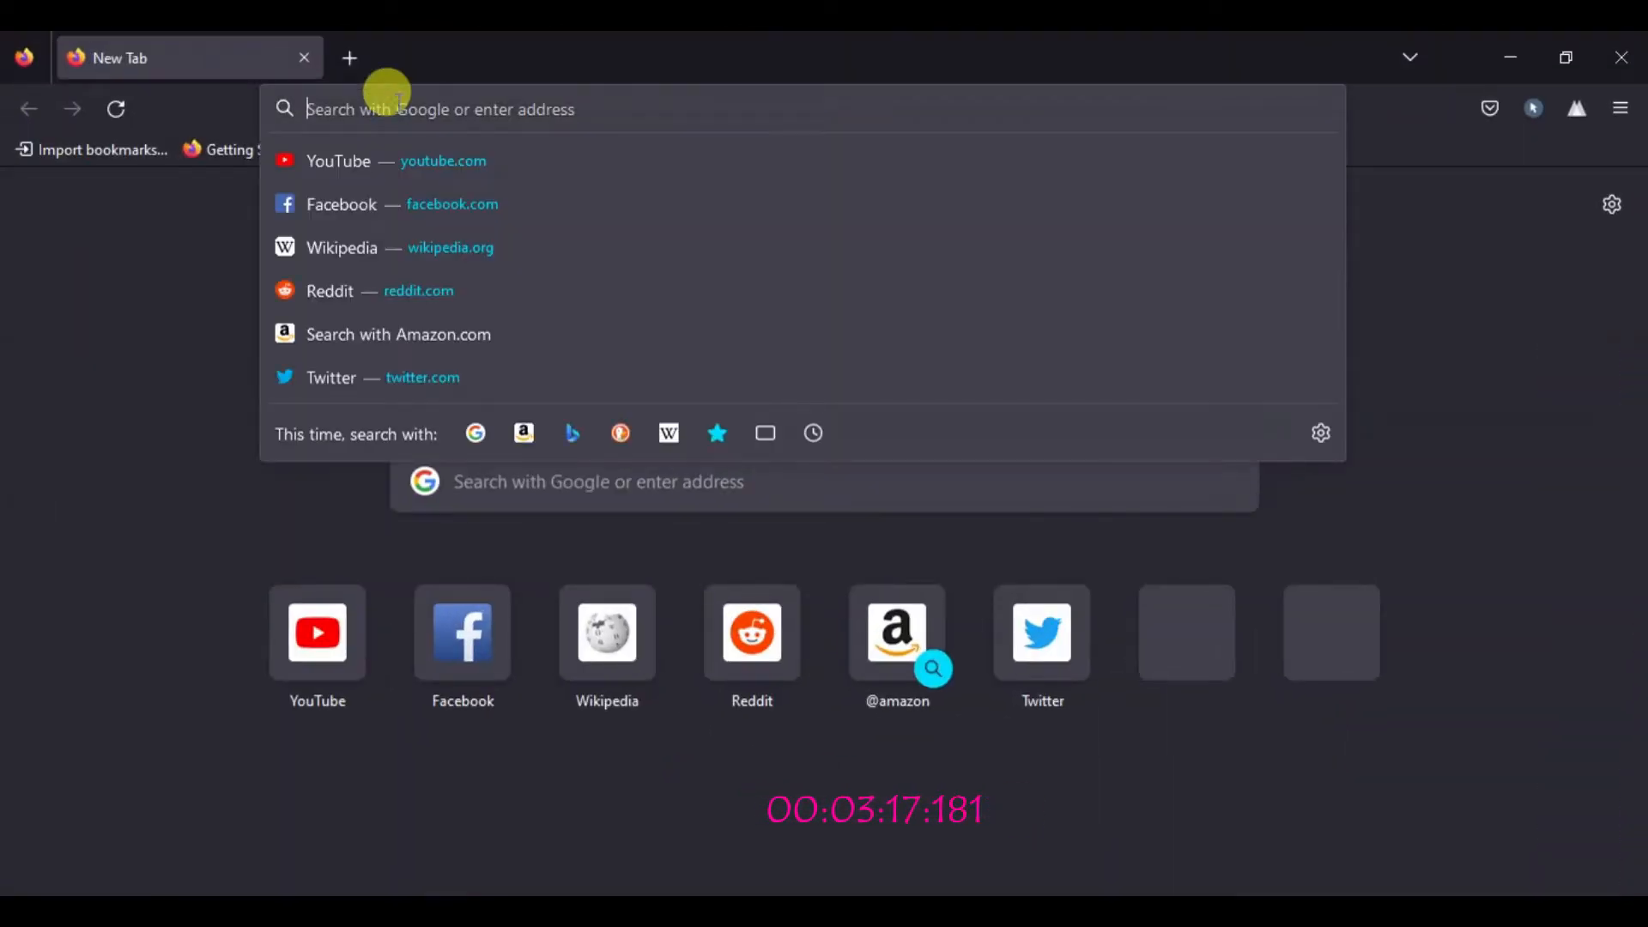
pyautogui.write('lms ')
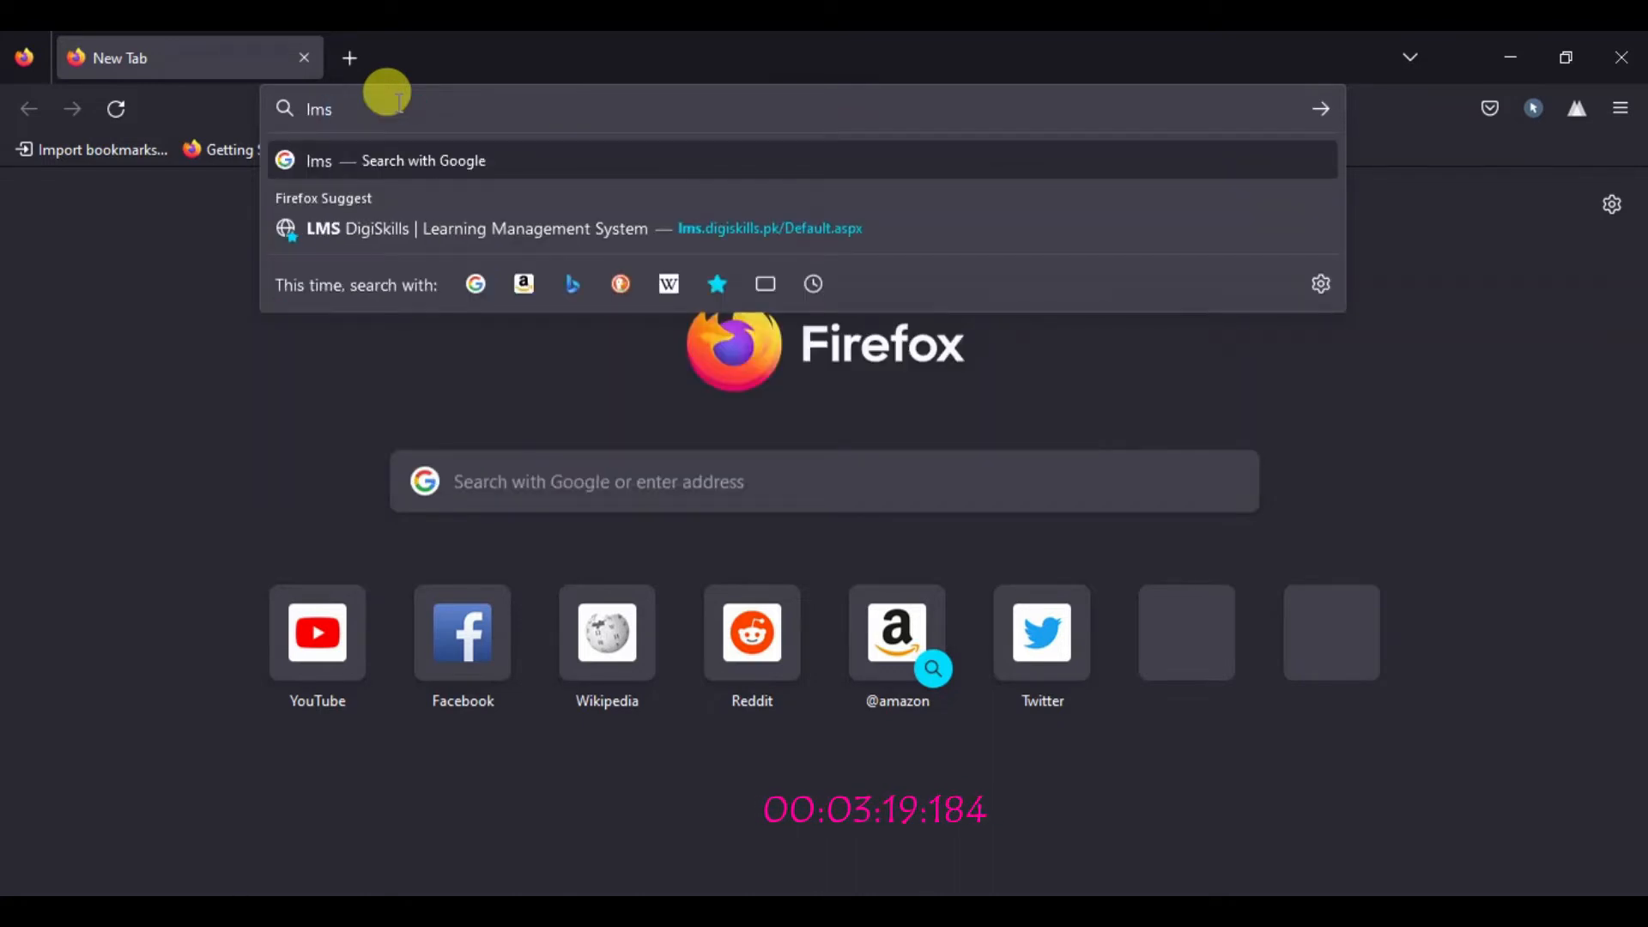
pyautogui.write('digiski')
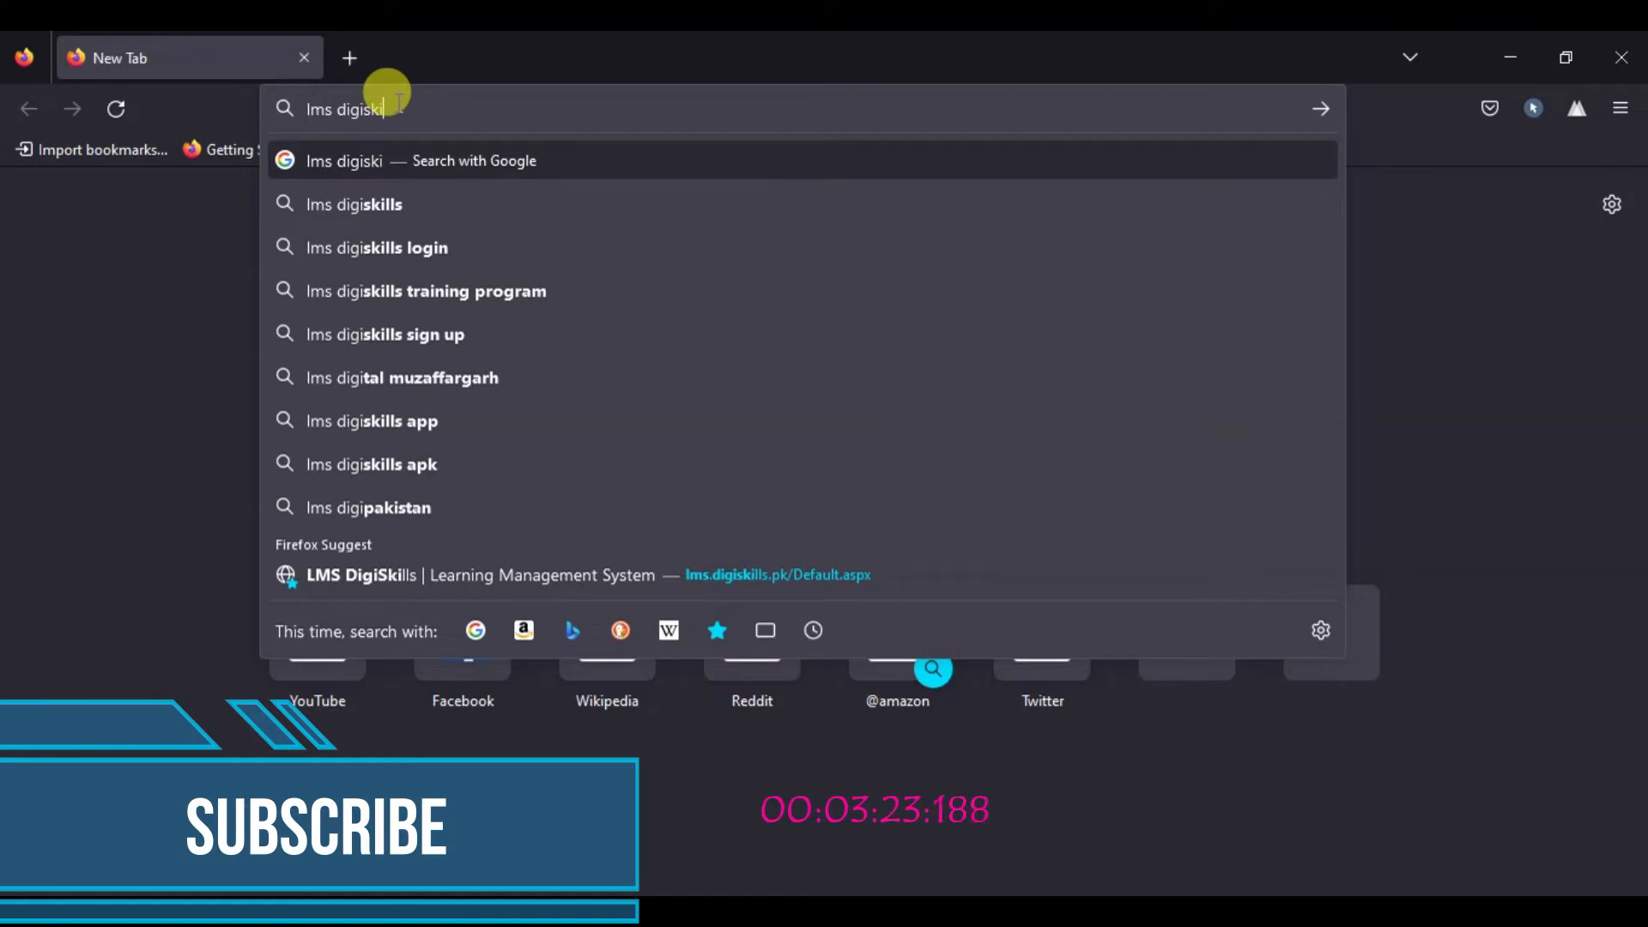
pyautogui.write('ll')
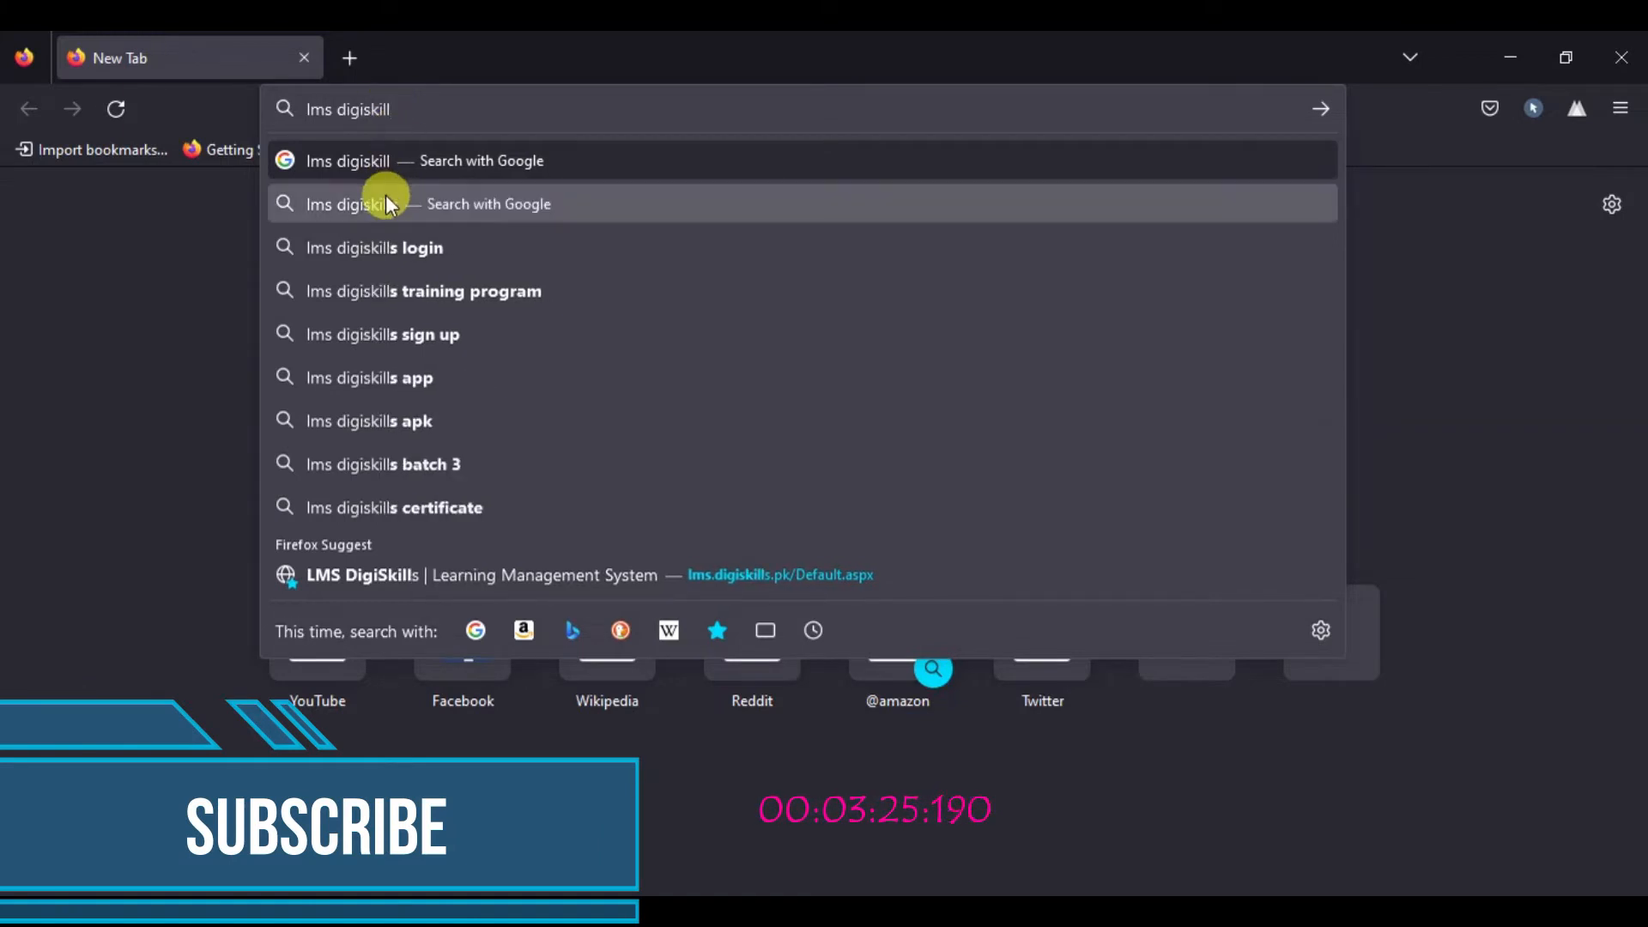
pyautogui.click(393, 247)
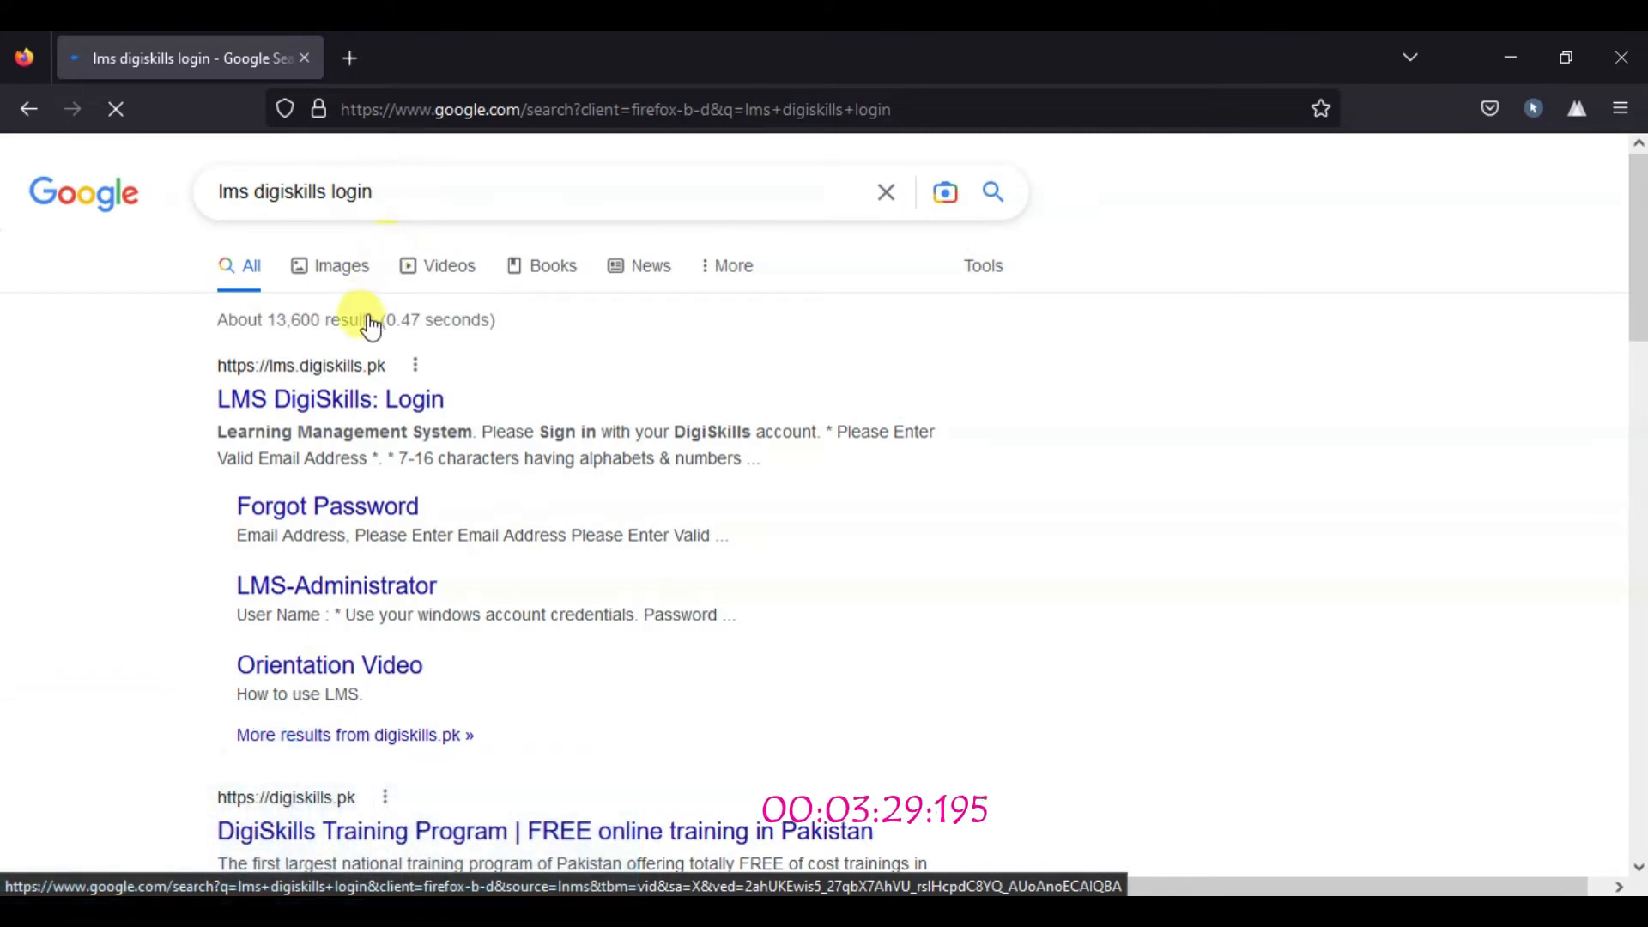
# Step: Open the LMS DigiSkills: Login result, tick keep me logged in, dismiss the help popup, and sign in
pyautogui.click(334, 407)
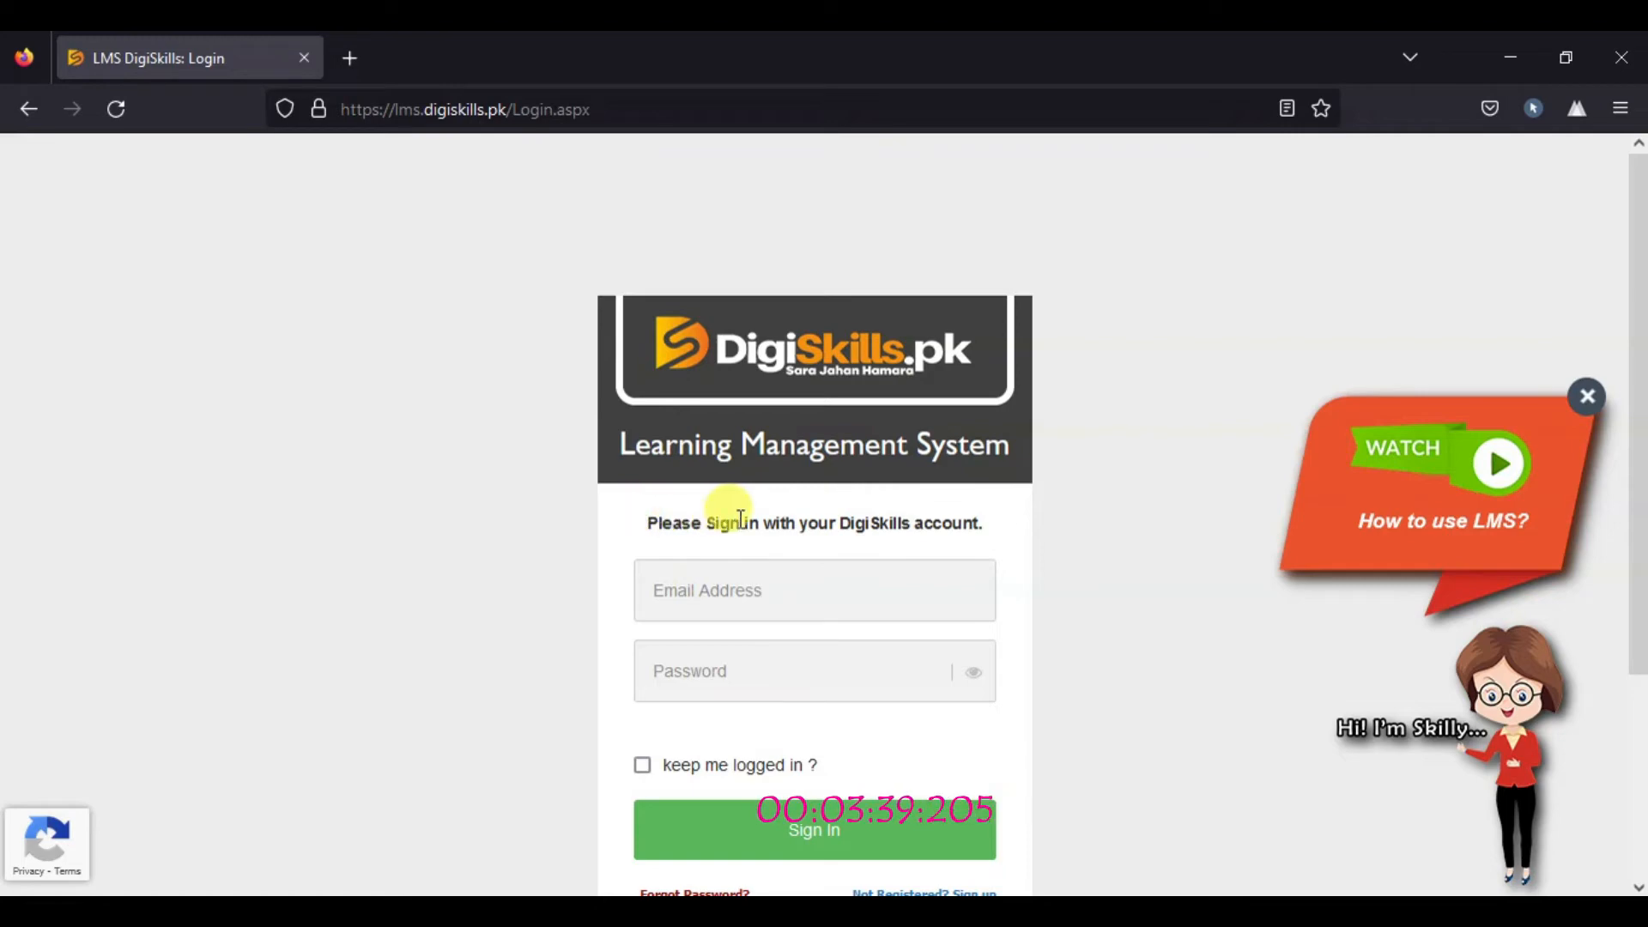
pyautogui.tripleClick(654, 519)
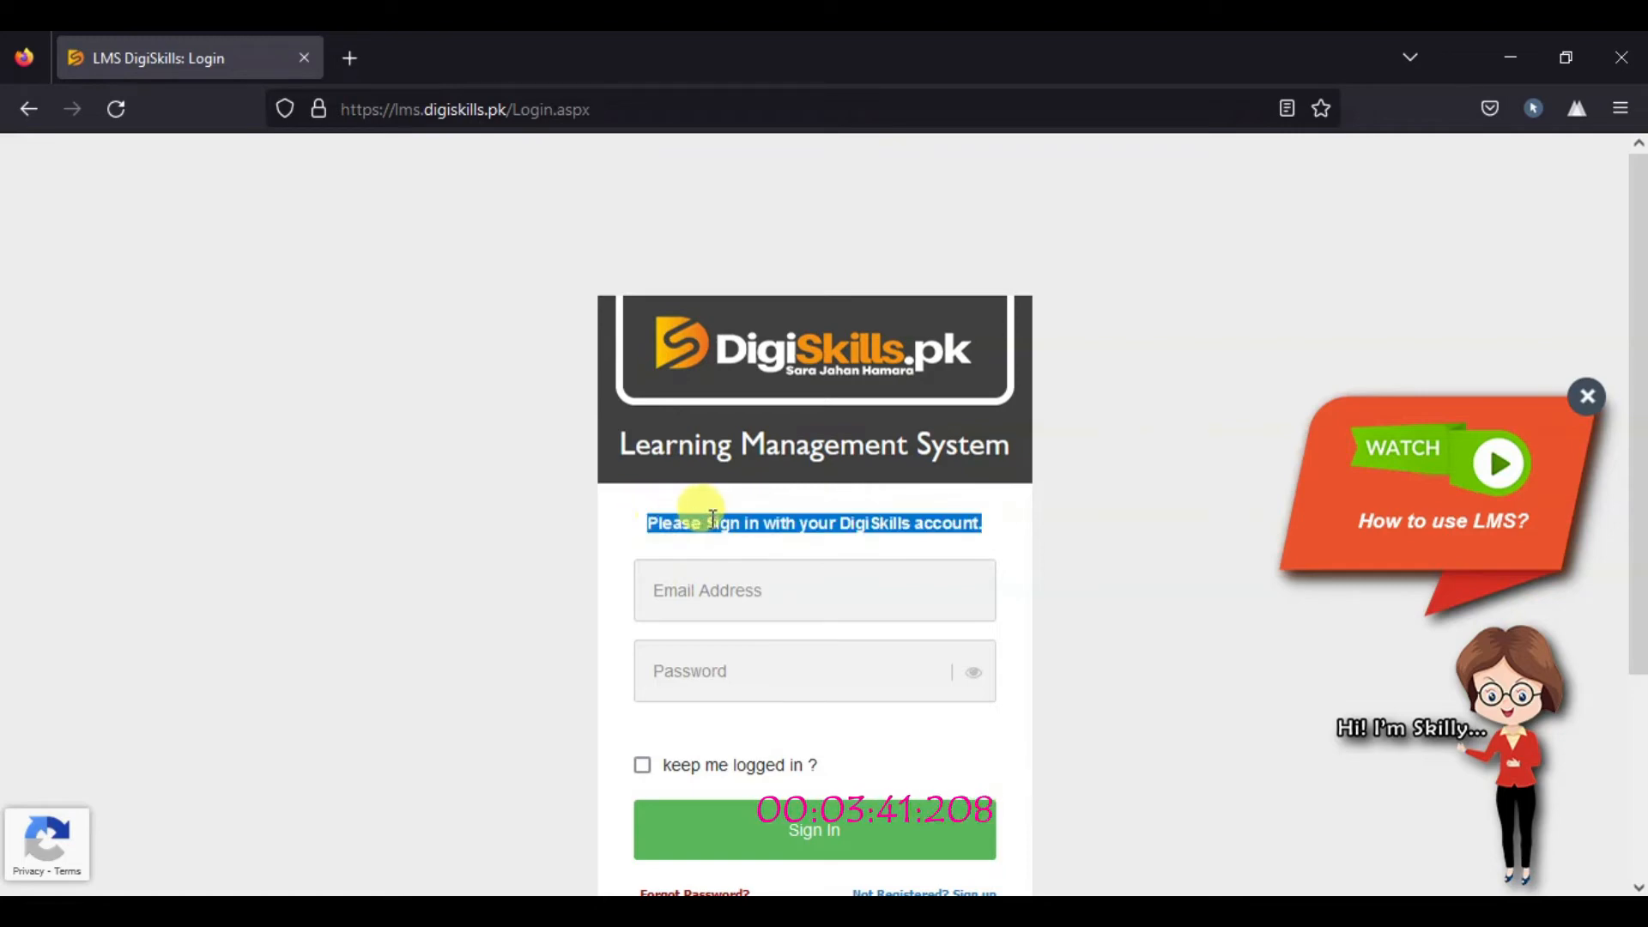
pyautogui.click(787, 518)
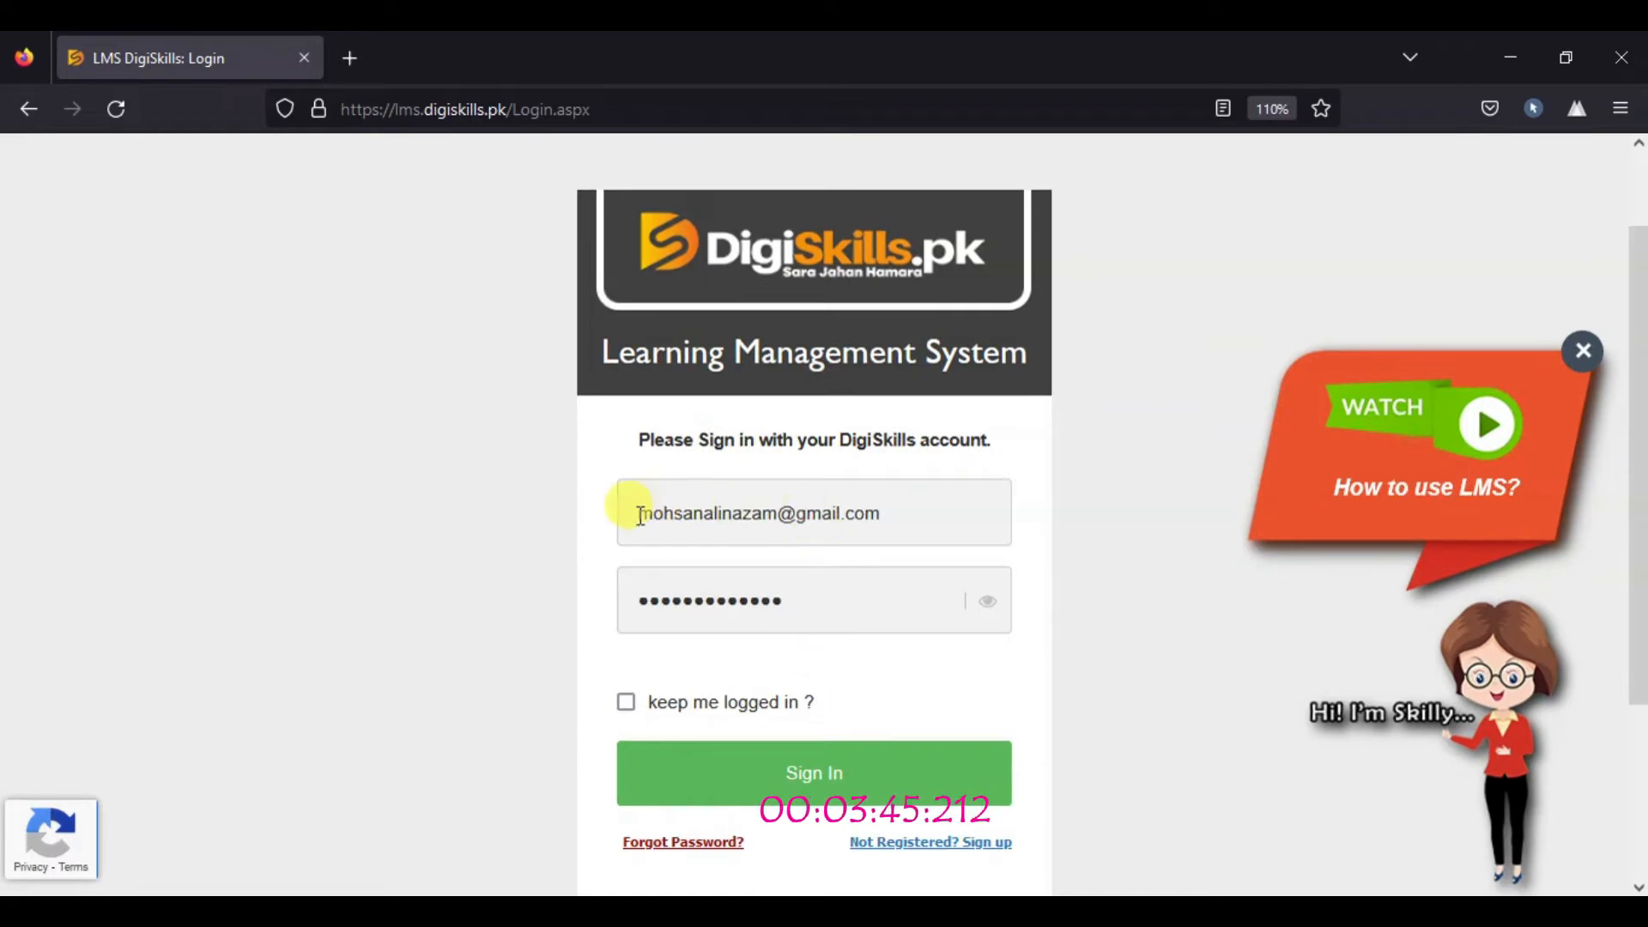
pyautogui.click(775, 717)
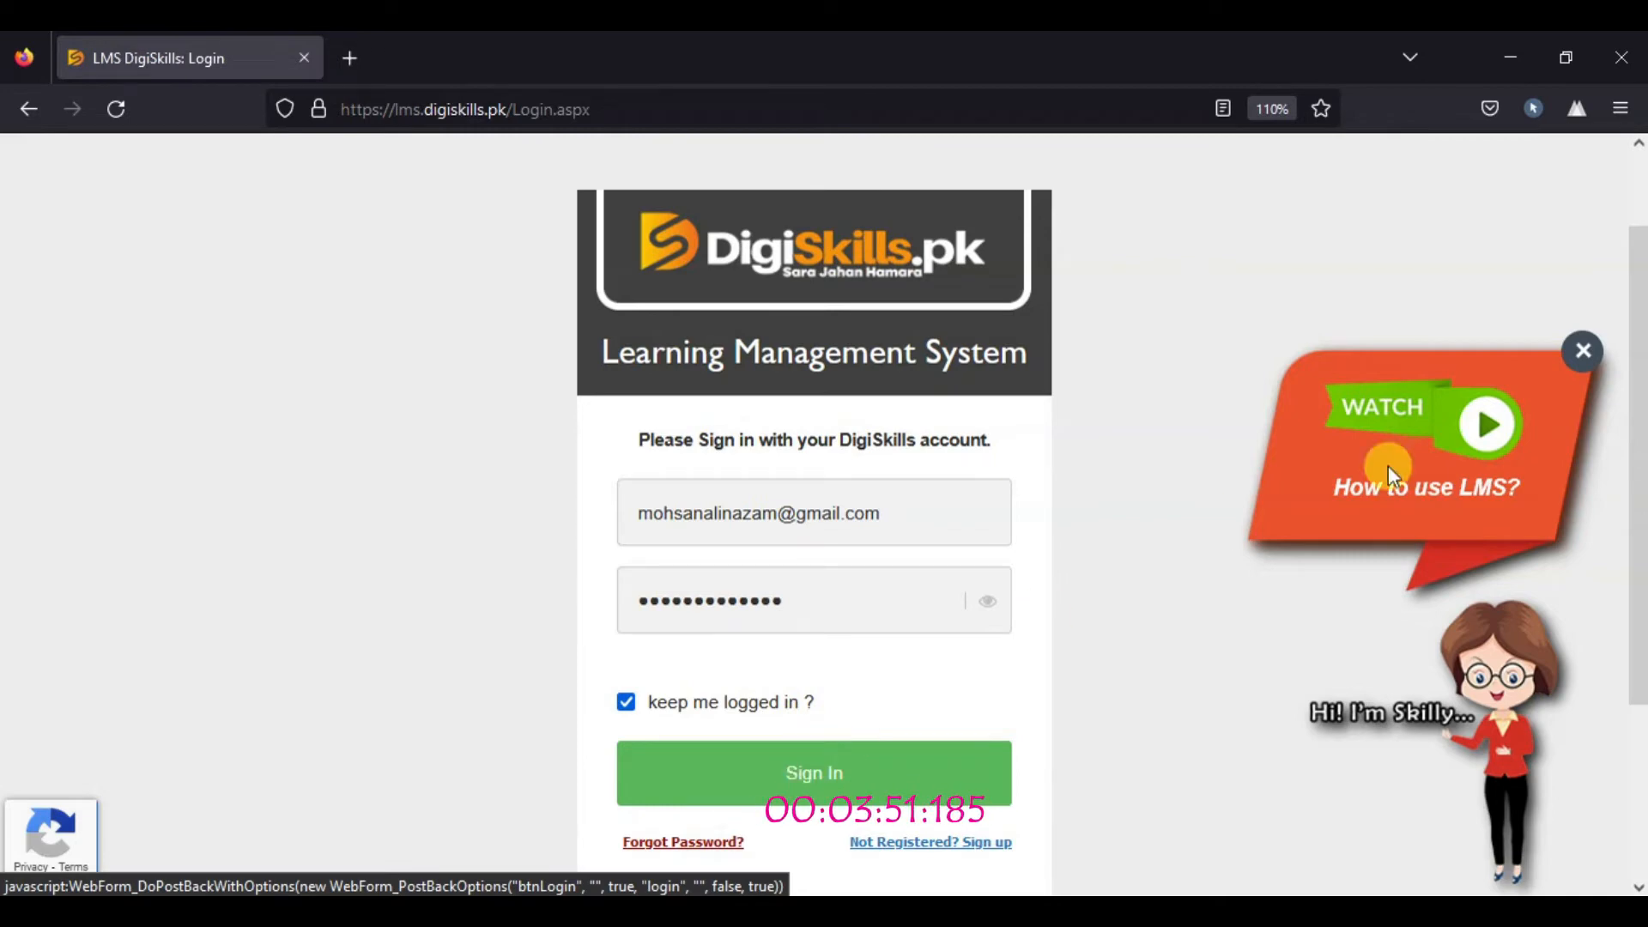
pyautogui.click(1583, 352)
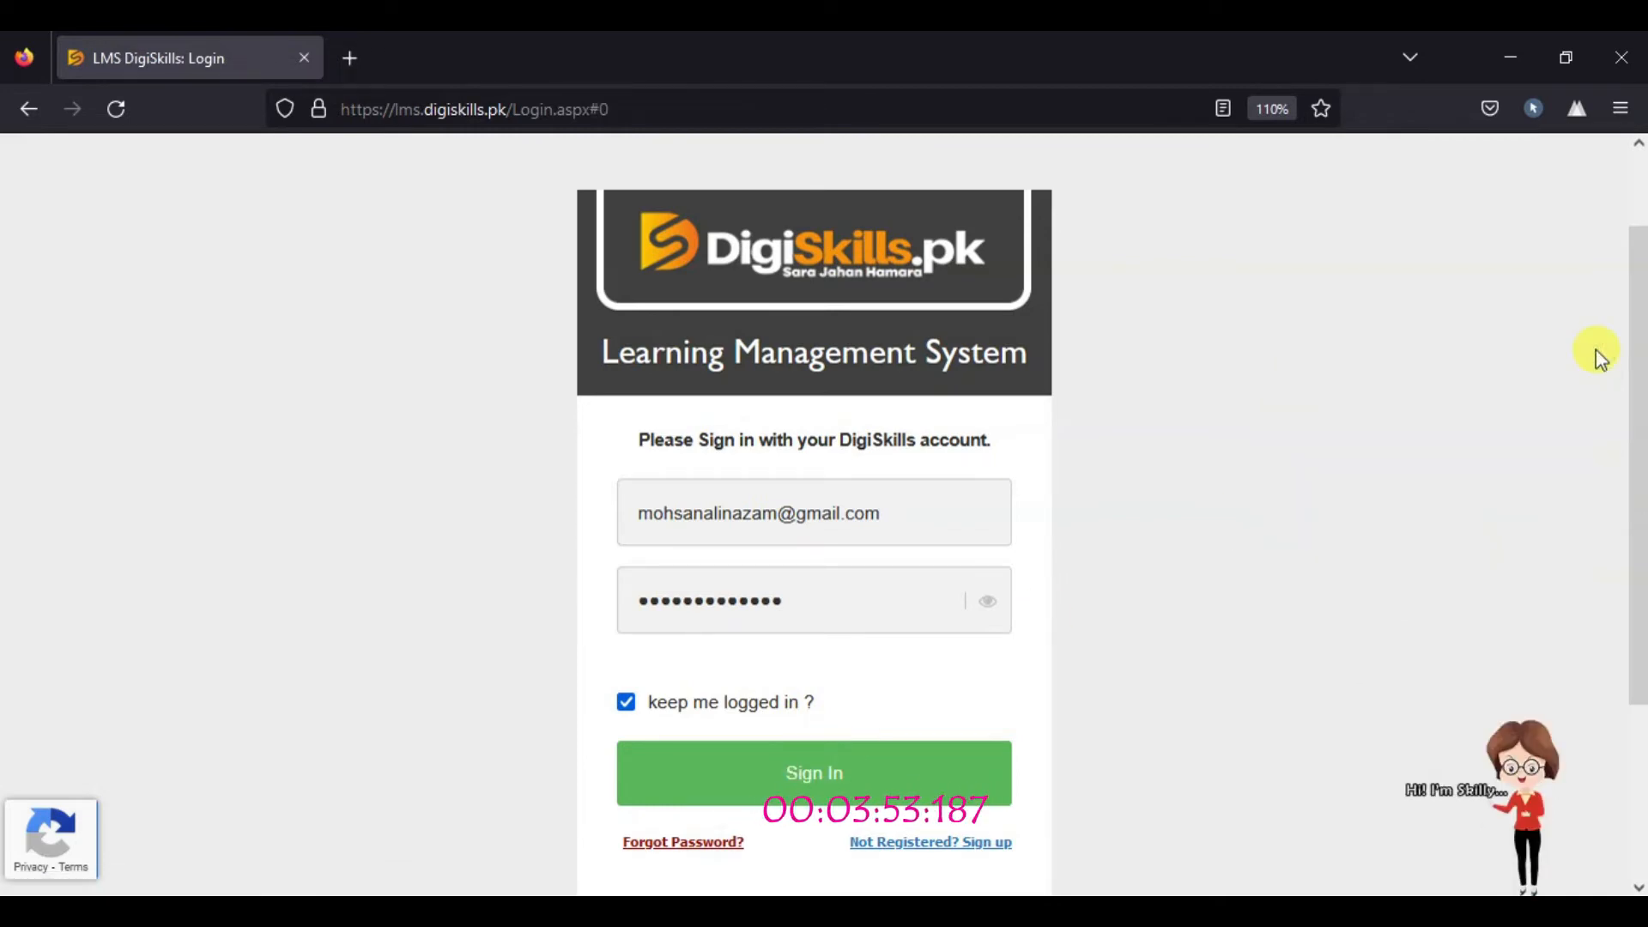
pyautogui.click(803, 777)
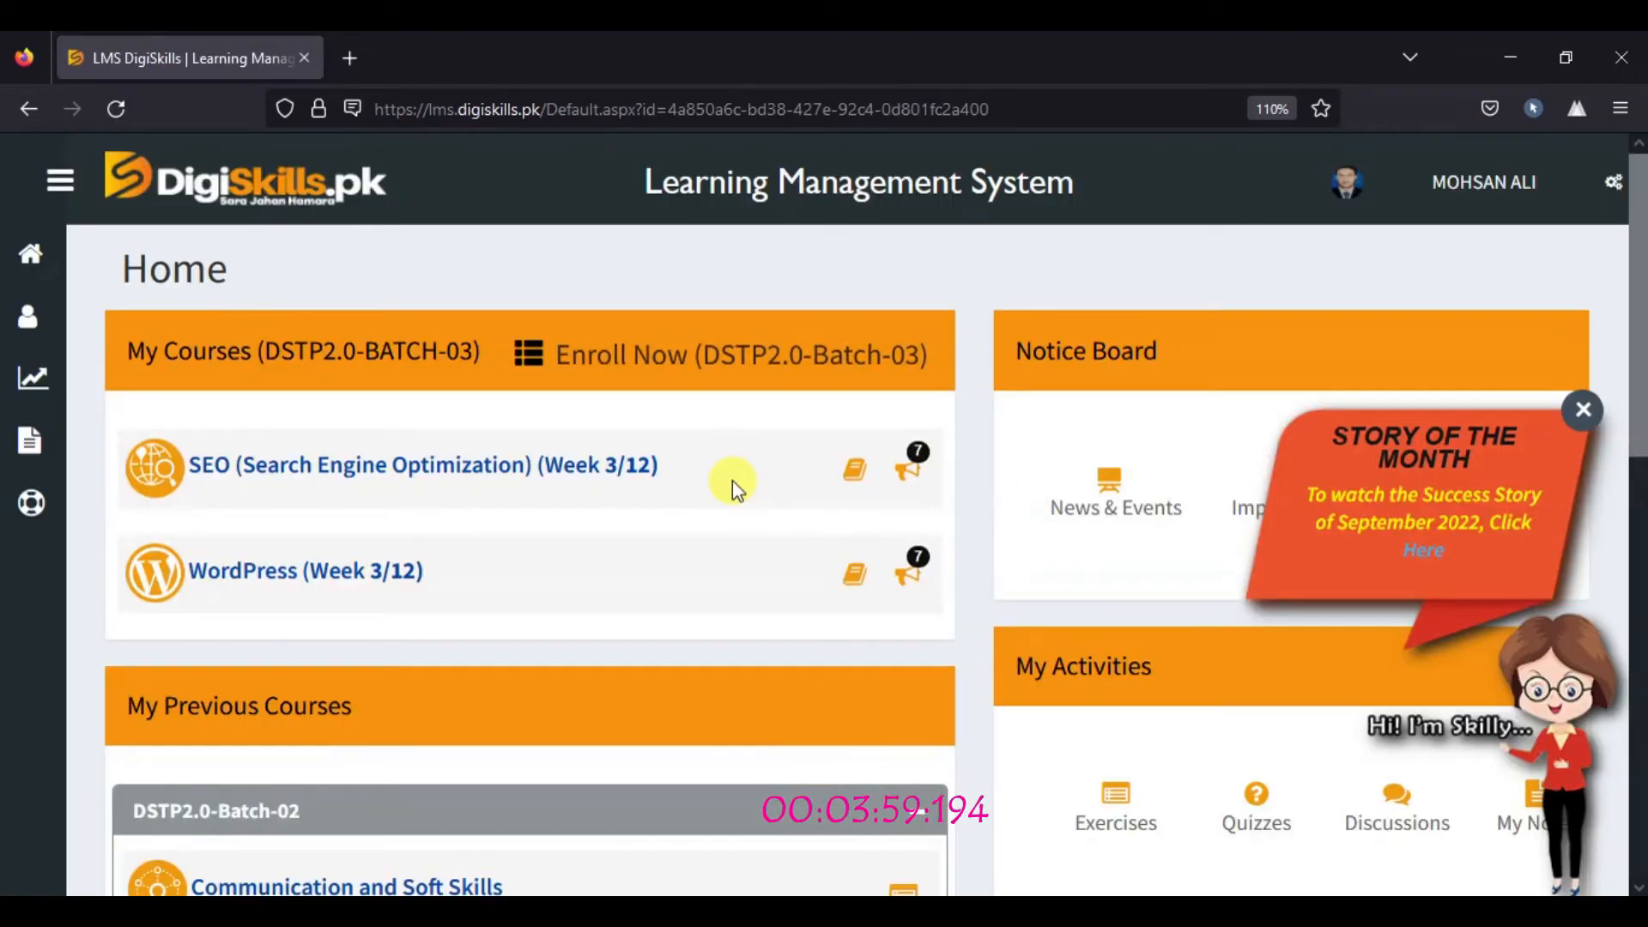
# Step: Dismiss Story of the Month, collapse the DSTP2.0-Batch-02 course list, and return to the dashboard top
pyautogui.click(1581, 411)
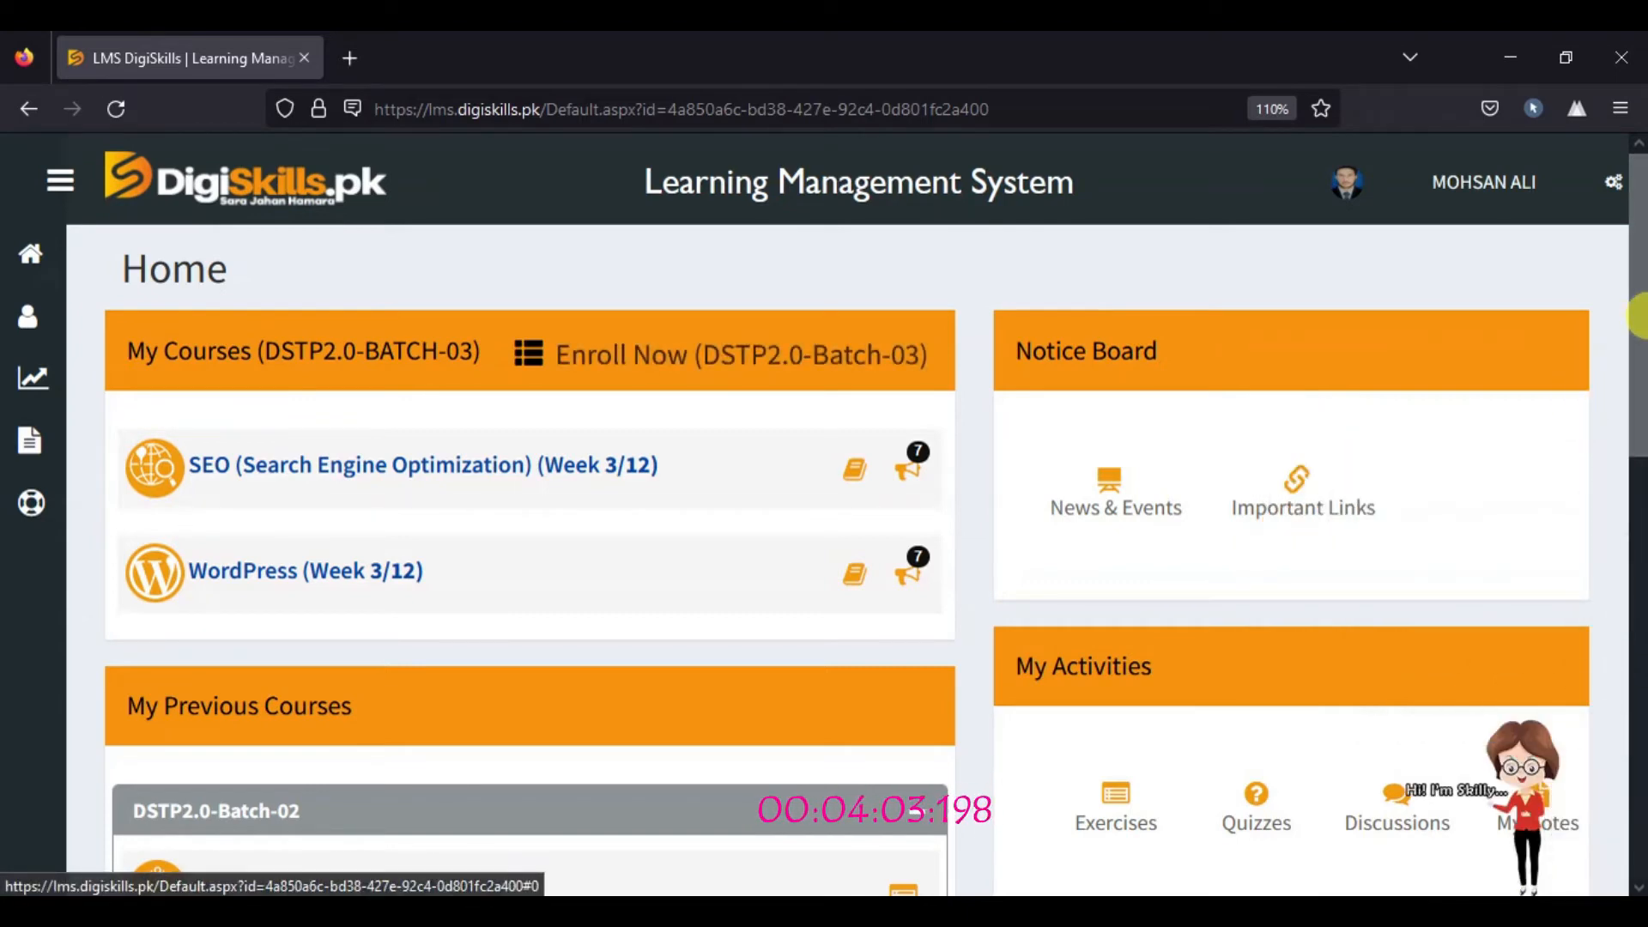
pyautogui.scroll(-3, 1637, 429)
pyautogui.scroll(-2, 1639, 429)
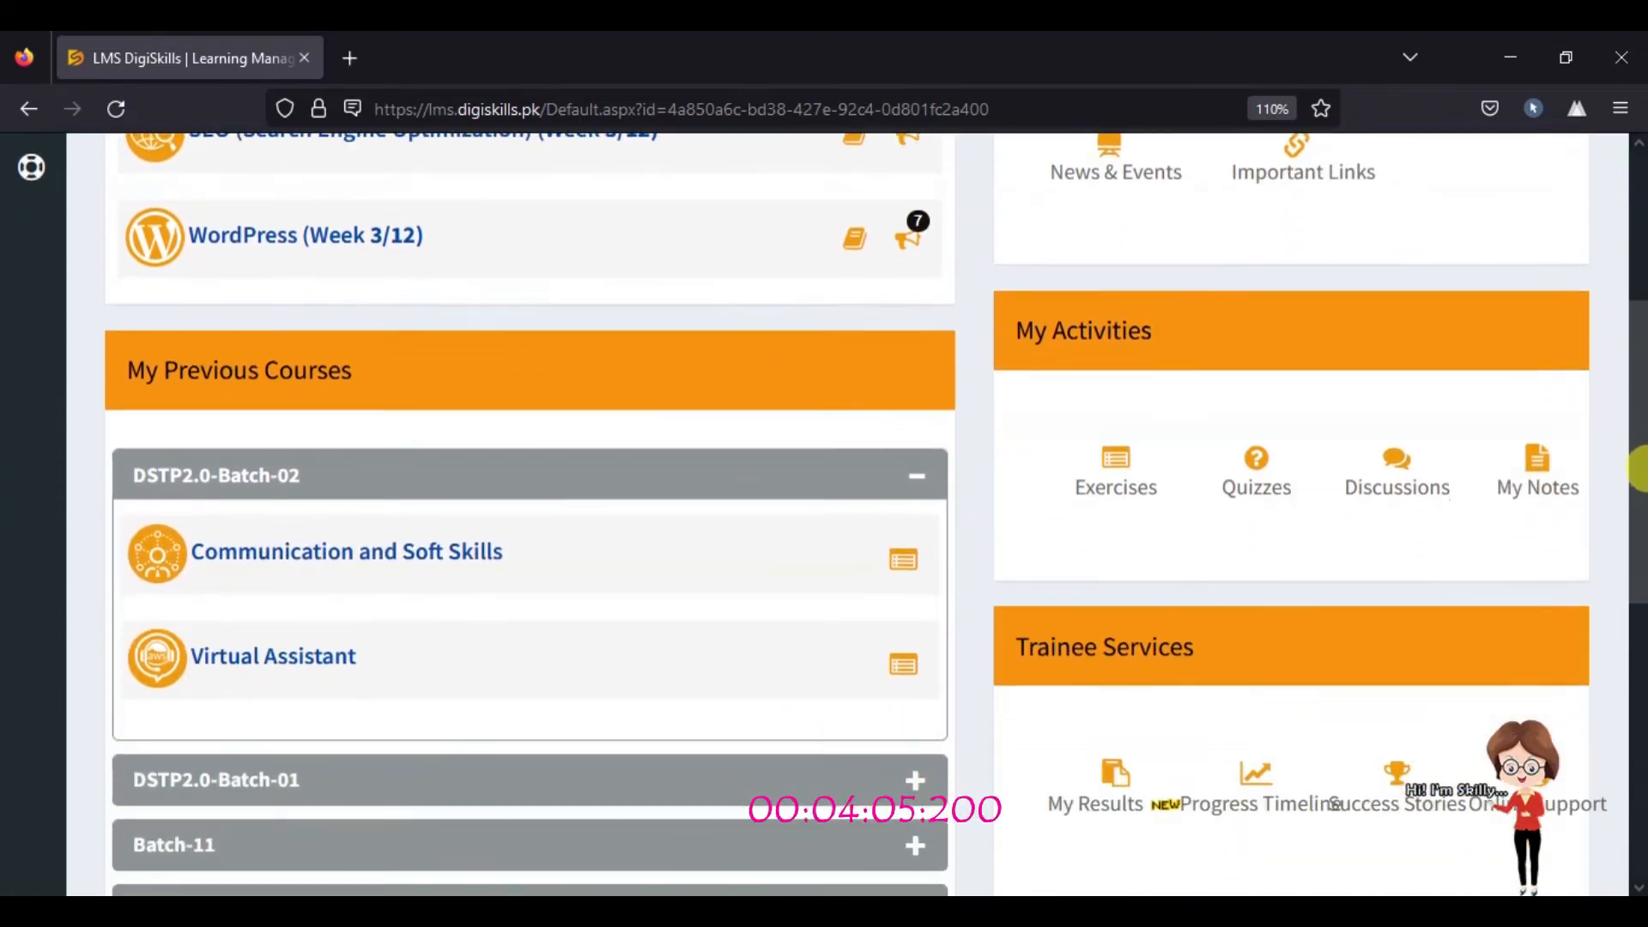
pyautogui.scroll(-3, 1637, 433)
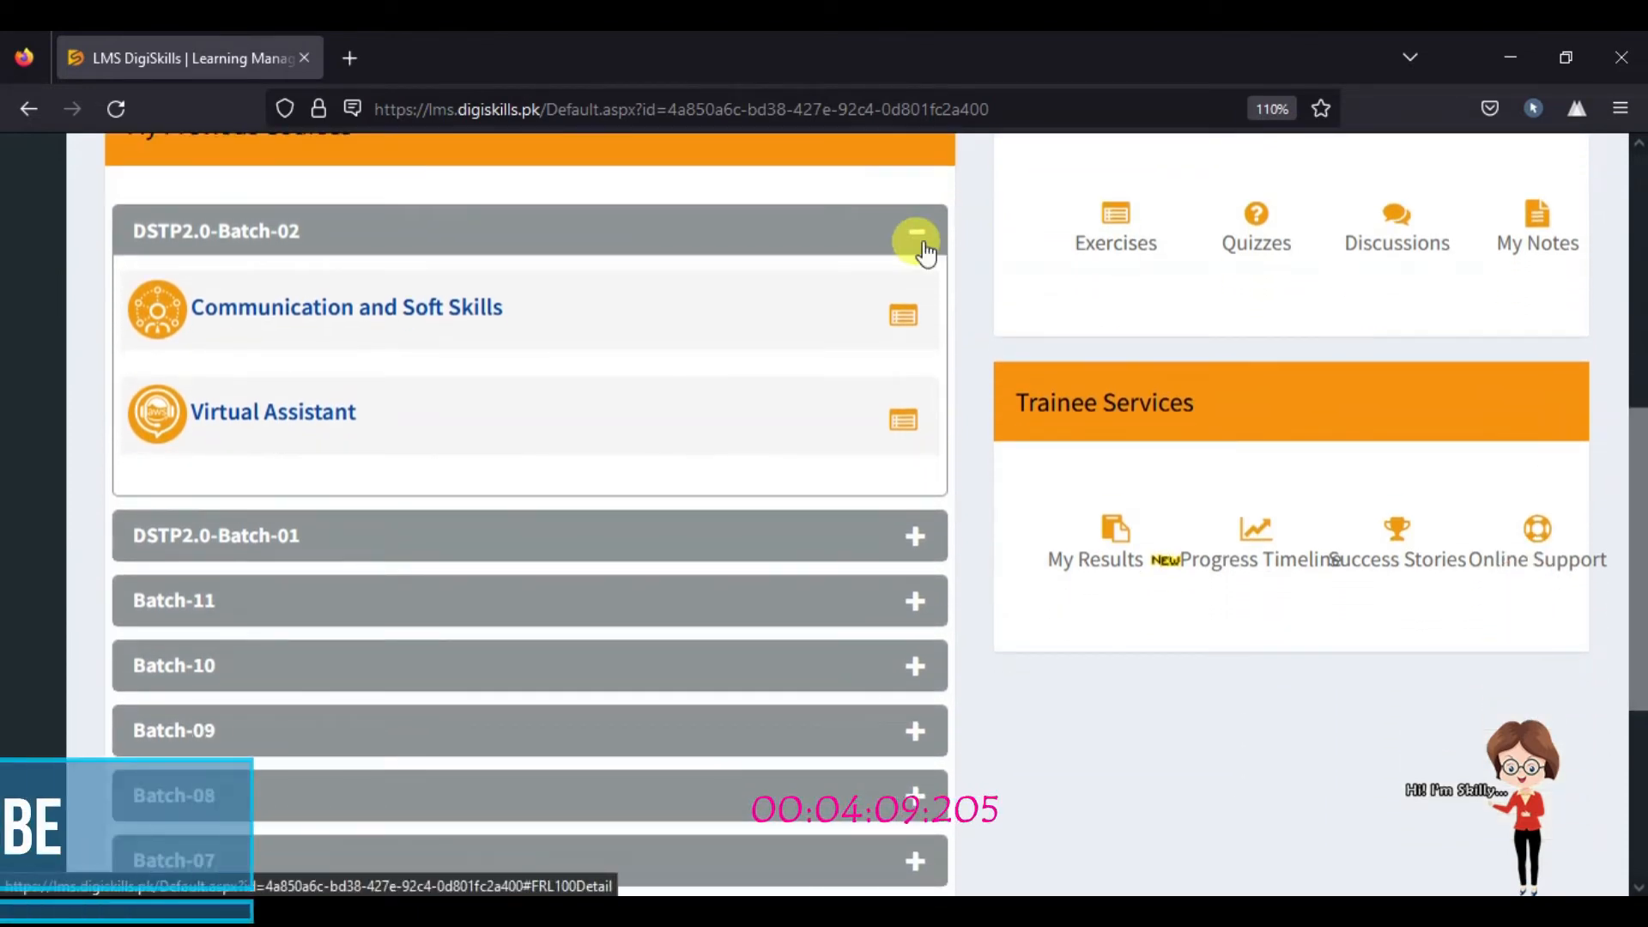
pyautogui.click(933, 239)
pyautogui.moveTo(1639, 584)
pyautogui.mouseDown()
pyautogui.moveTo(1639, 700)
pyautogui.moveTo(1639, 616)
pyautogui.mouseUp()
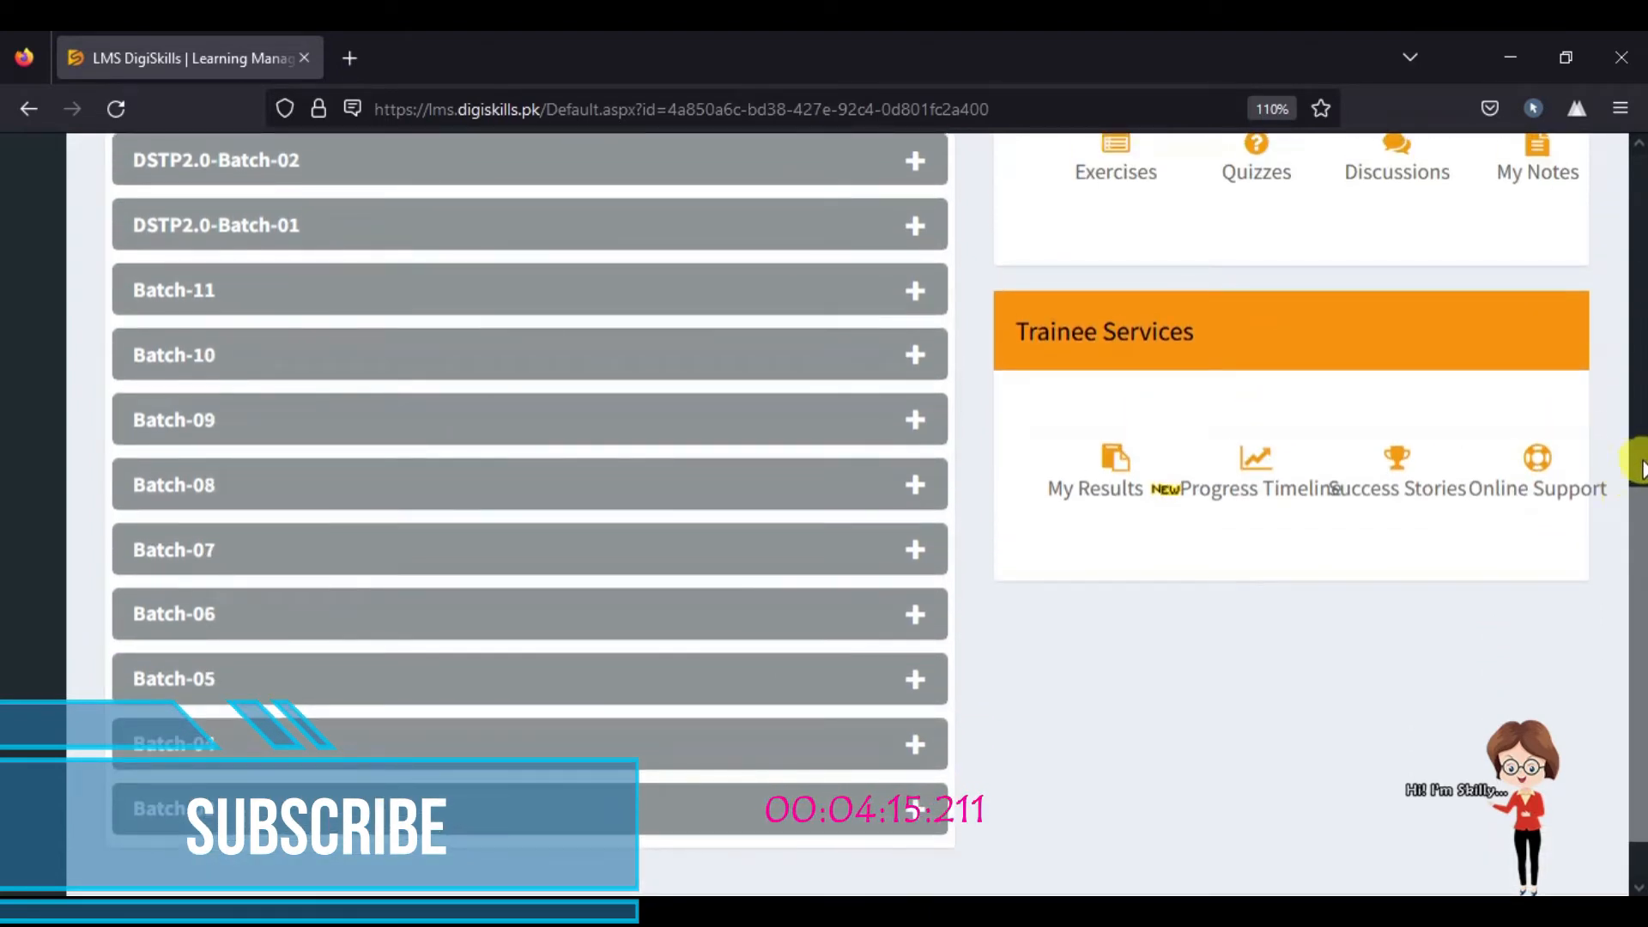
pyautogui.click(1641, 463)
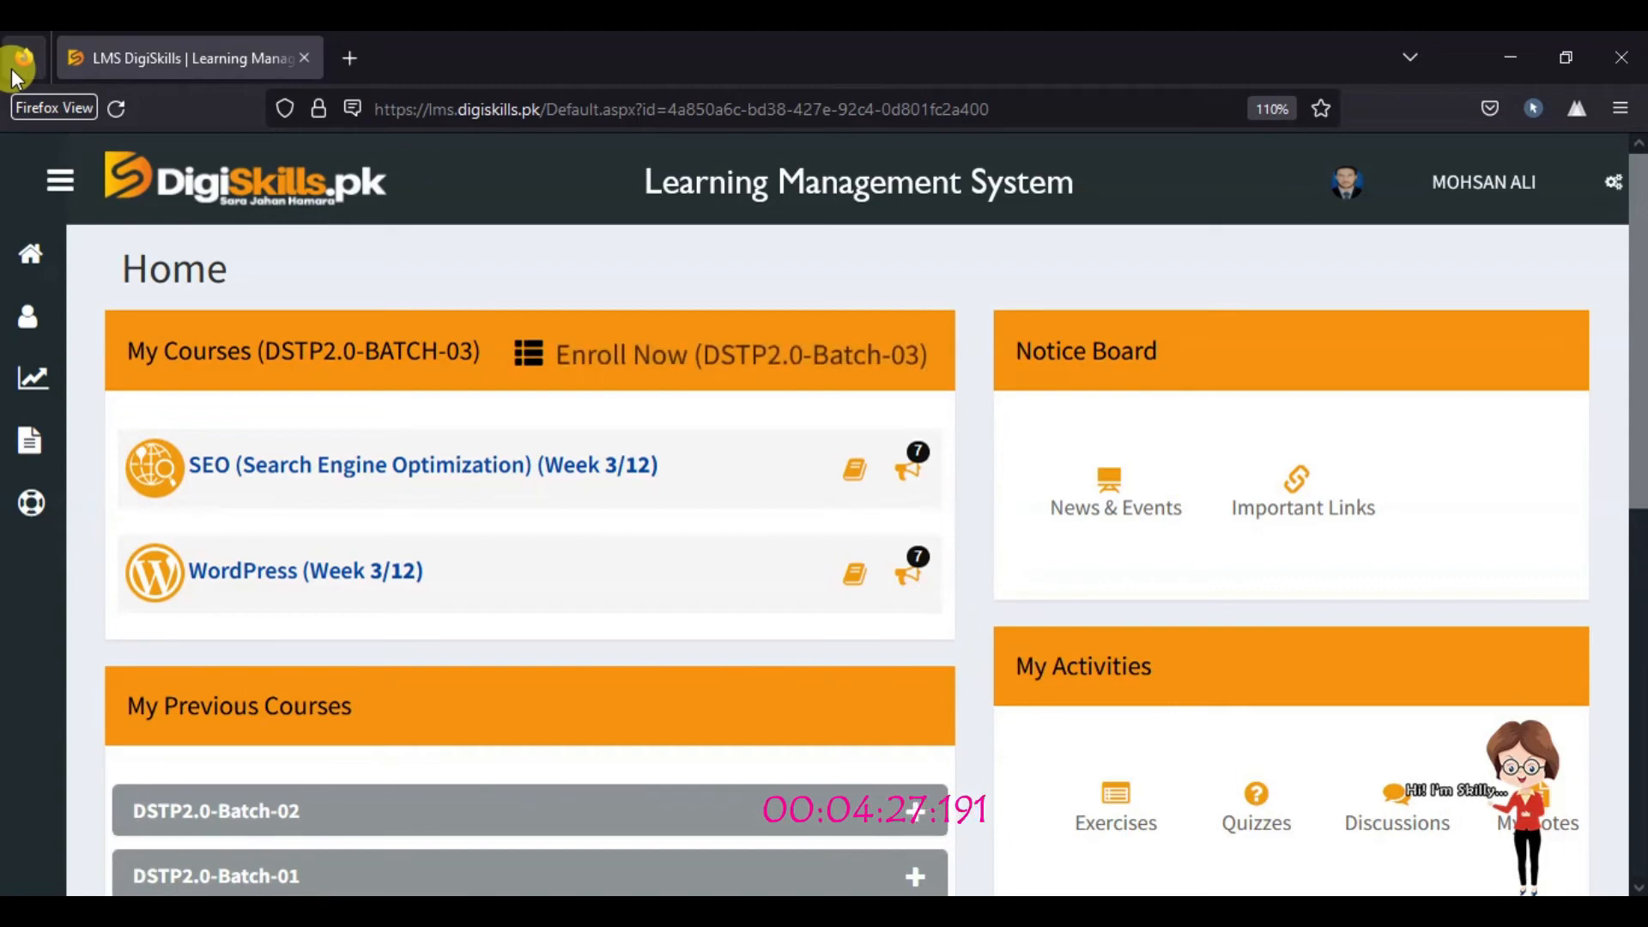
# Step: Search 'download firefox for pc' in a new tab and open the Download Mozilla Firefox for Windows page
pyautogui.click(347, 53)
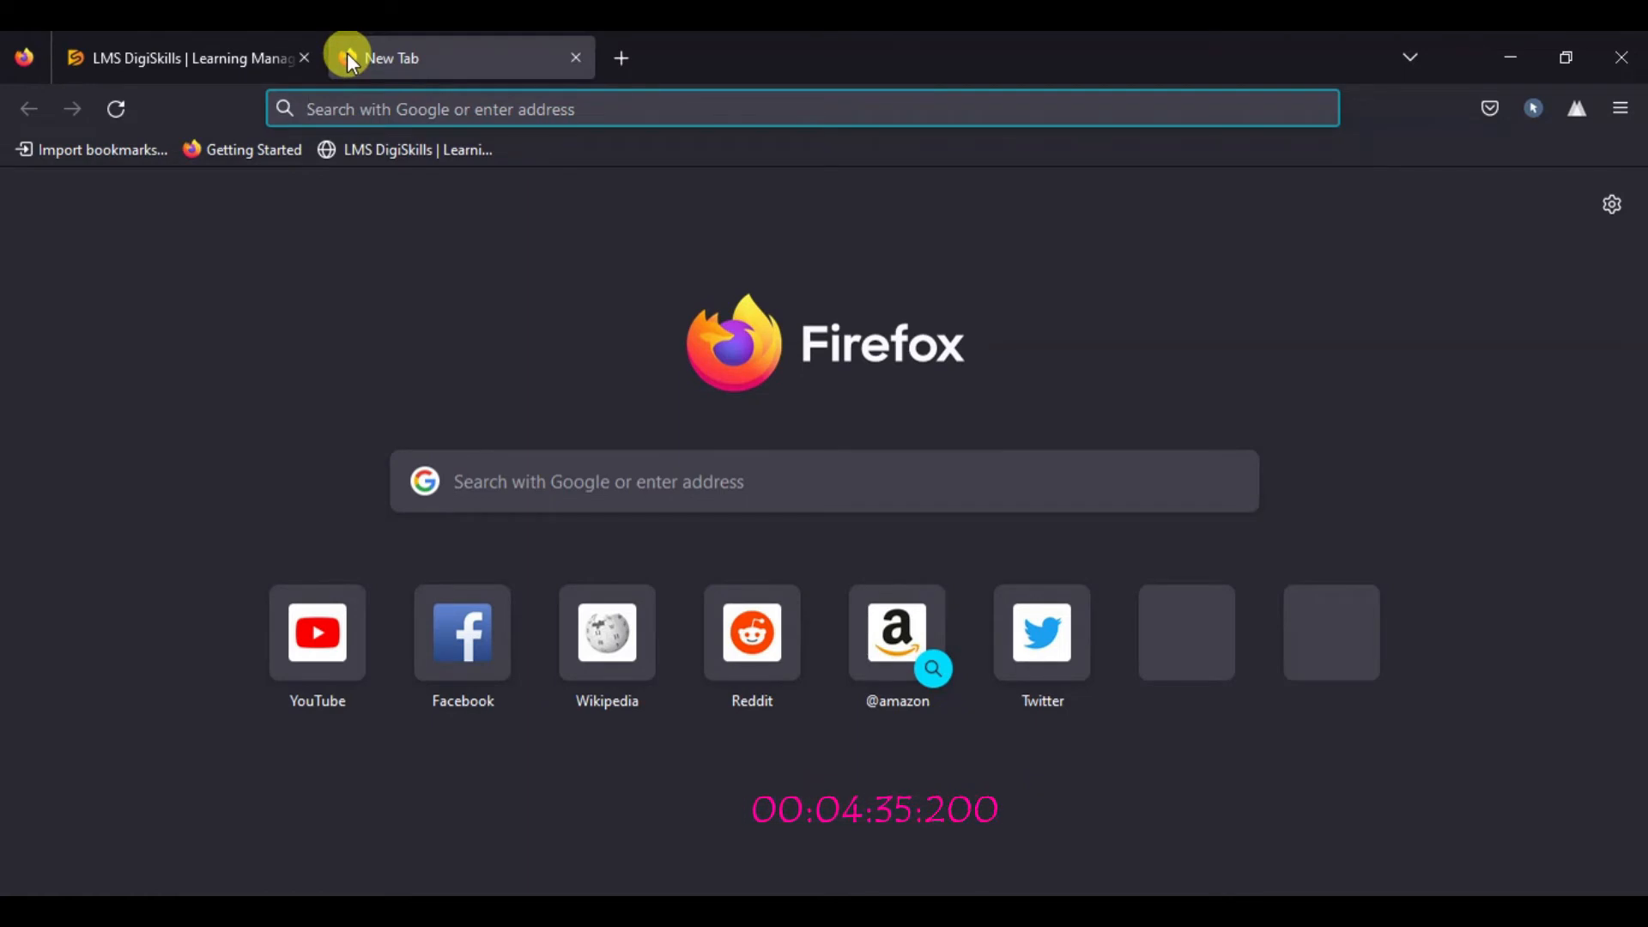
pyautogui.write('Download')
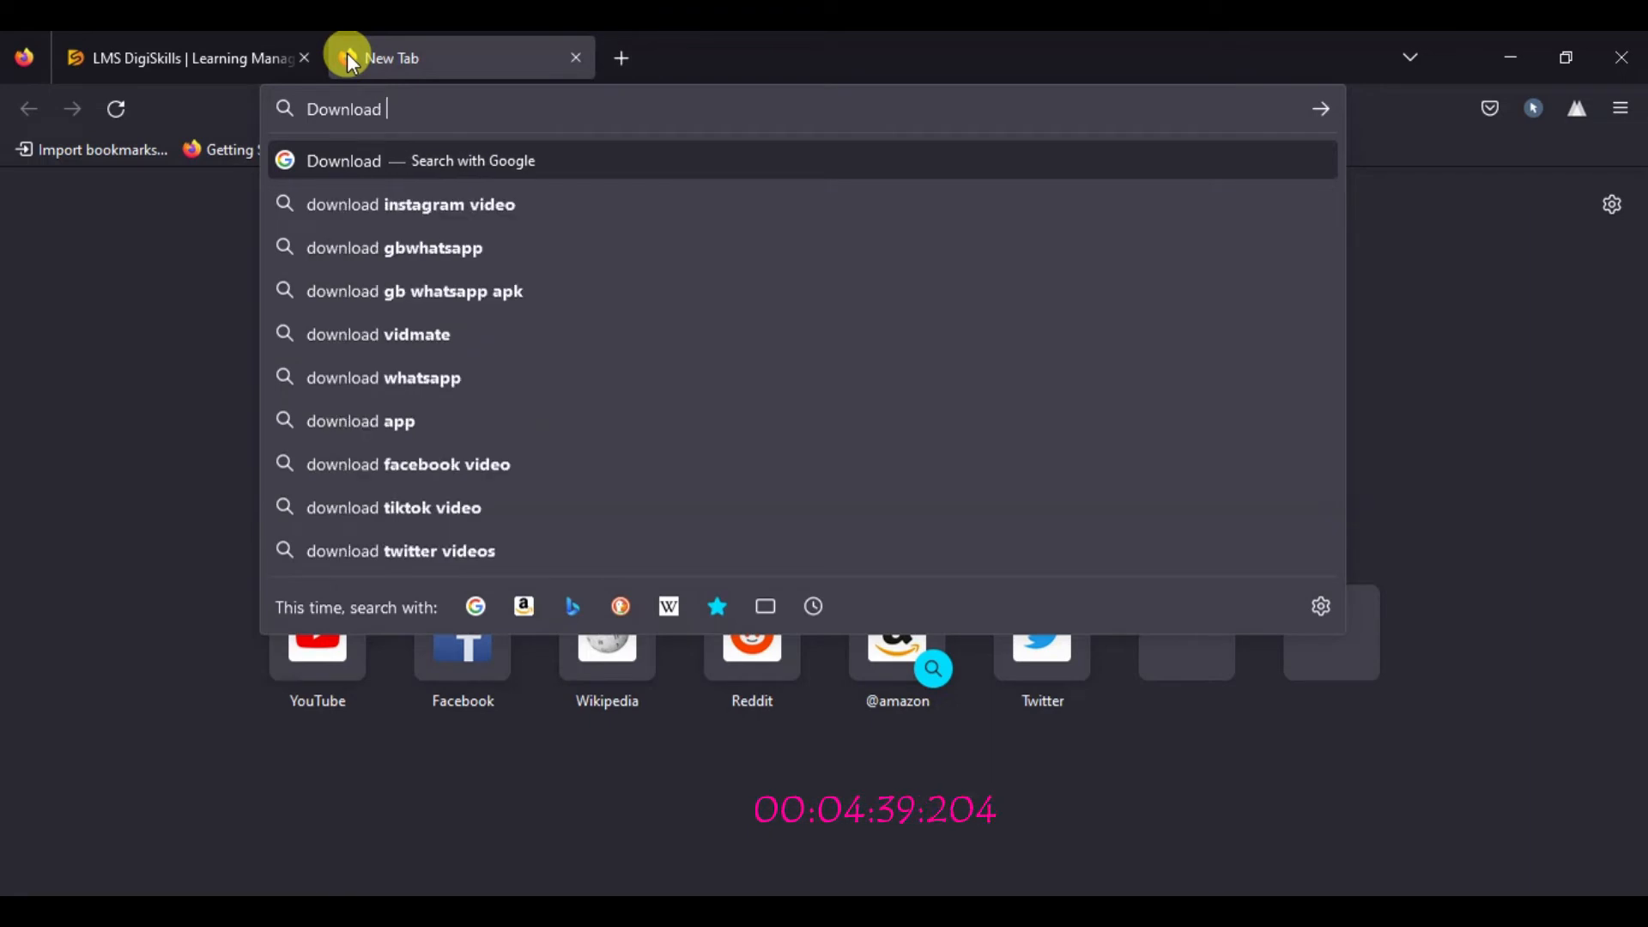
pyautogui.write(' Fire')
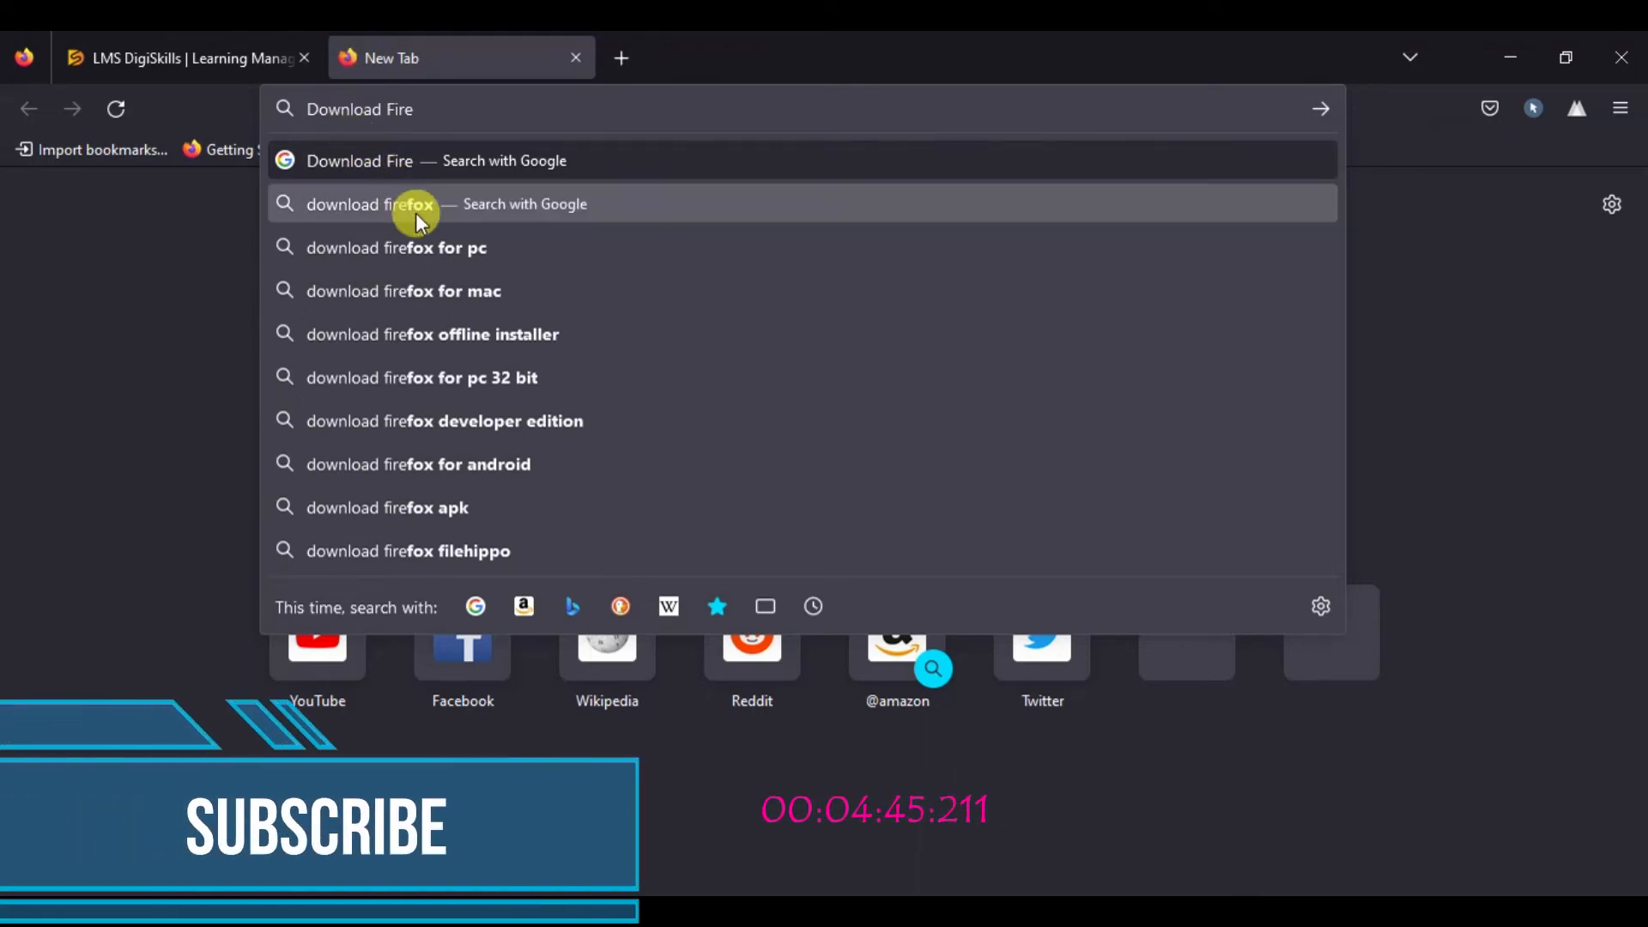
pyautogui.click(421, 247)
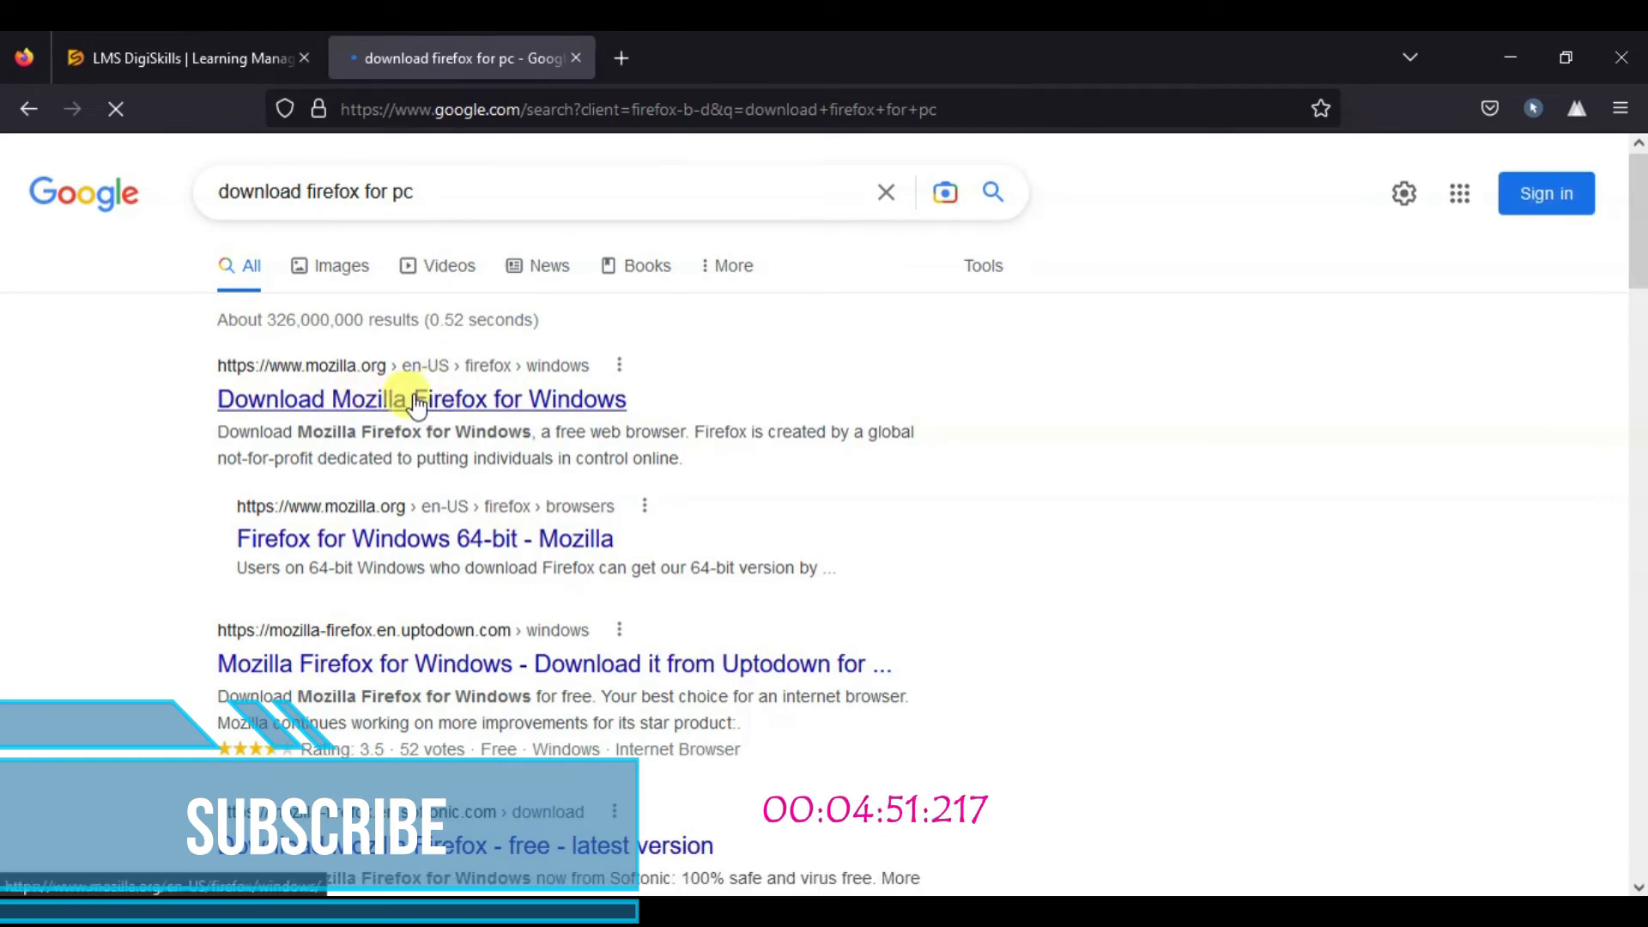
pyautogui.click(424, 403)
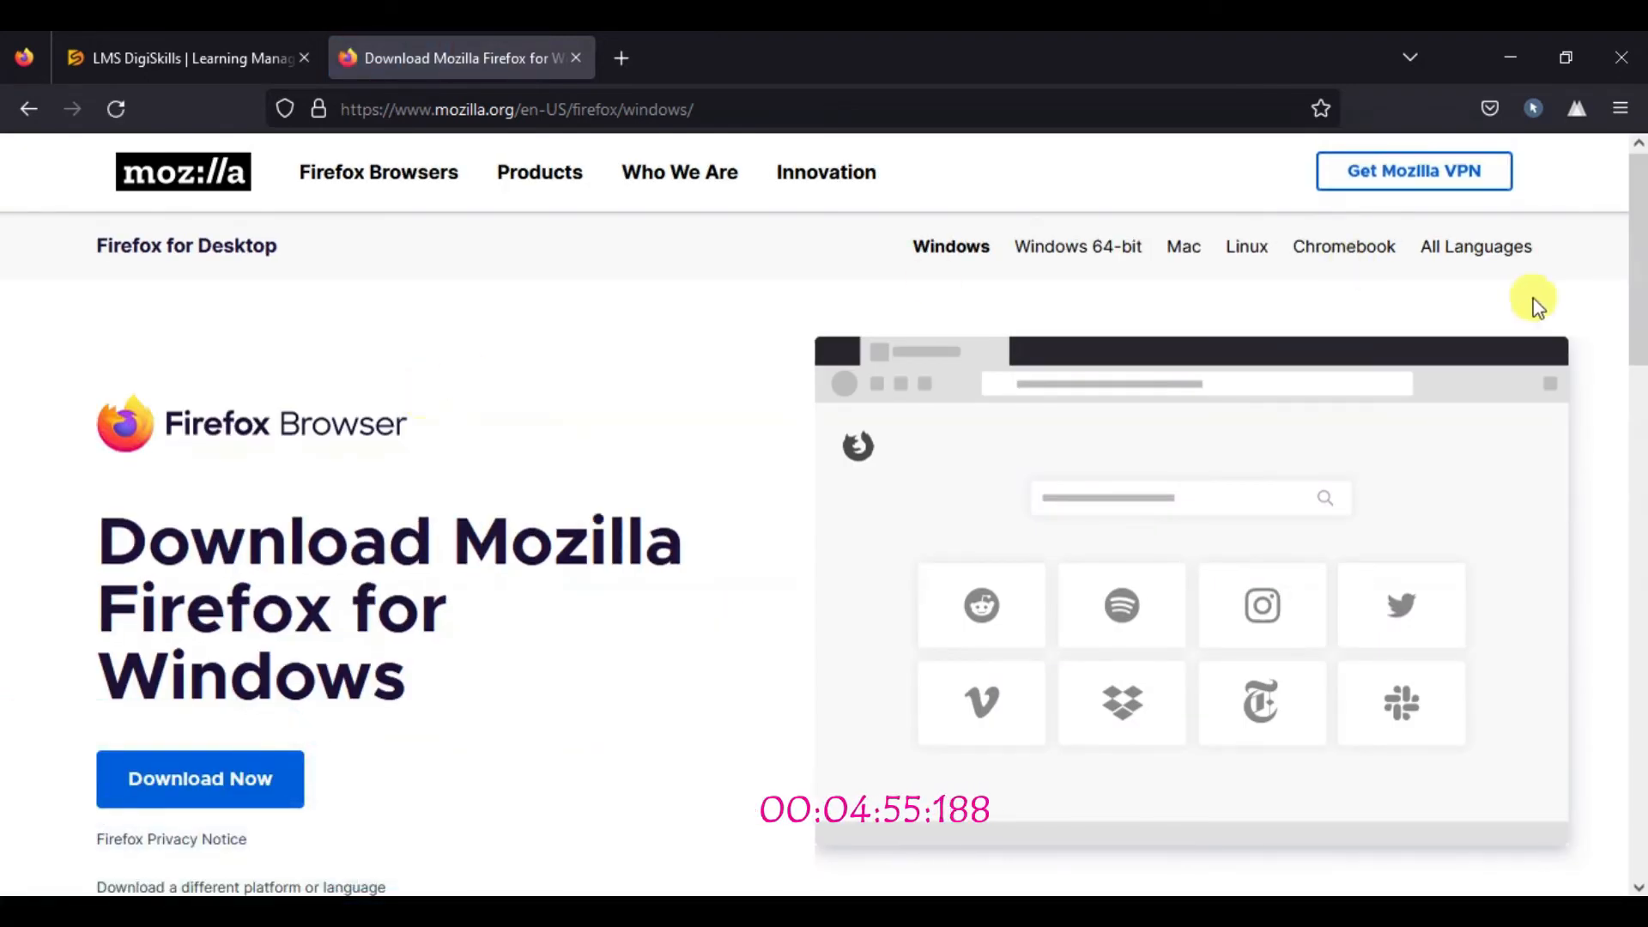
# Step: Download the Firefox installer and show it in its folder
pyautogui.scroll(-3, 1634, 223)
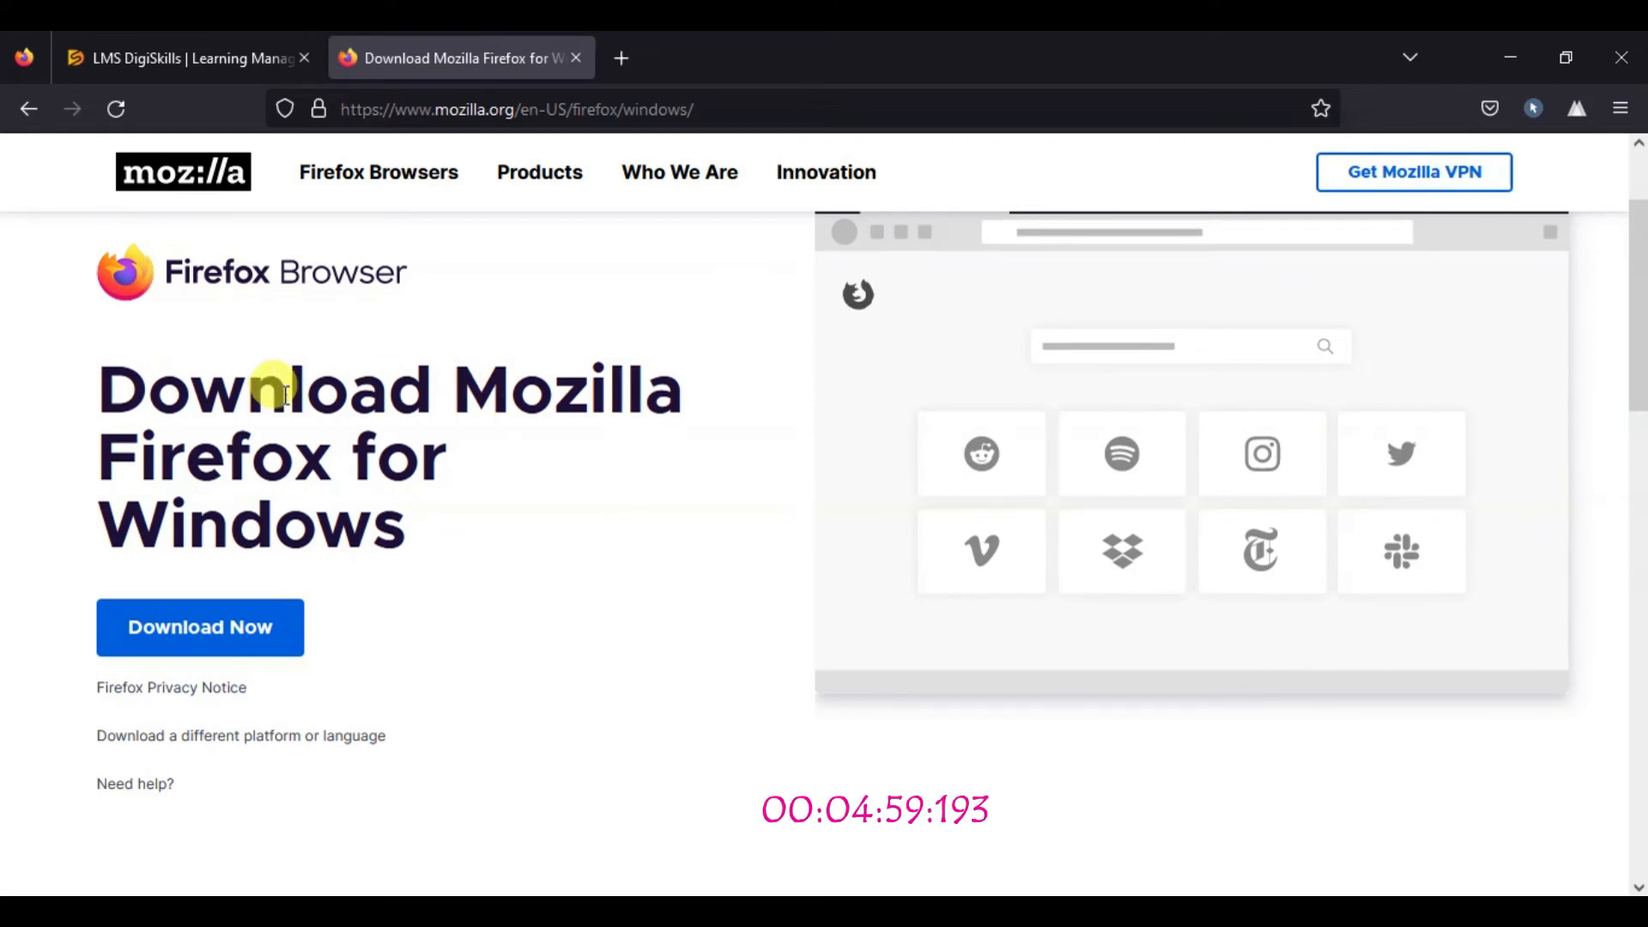
pyautogui.click(150, 634)
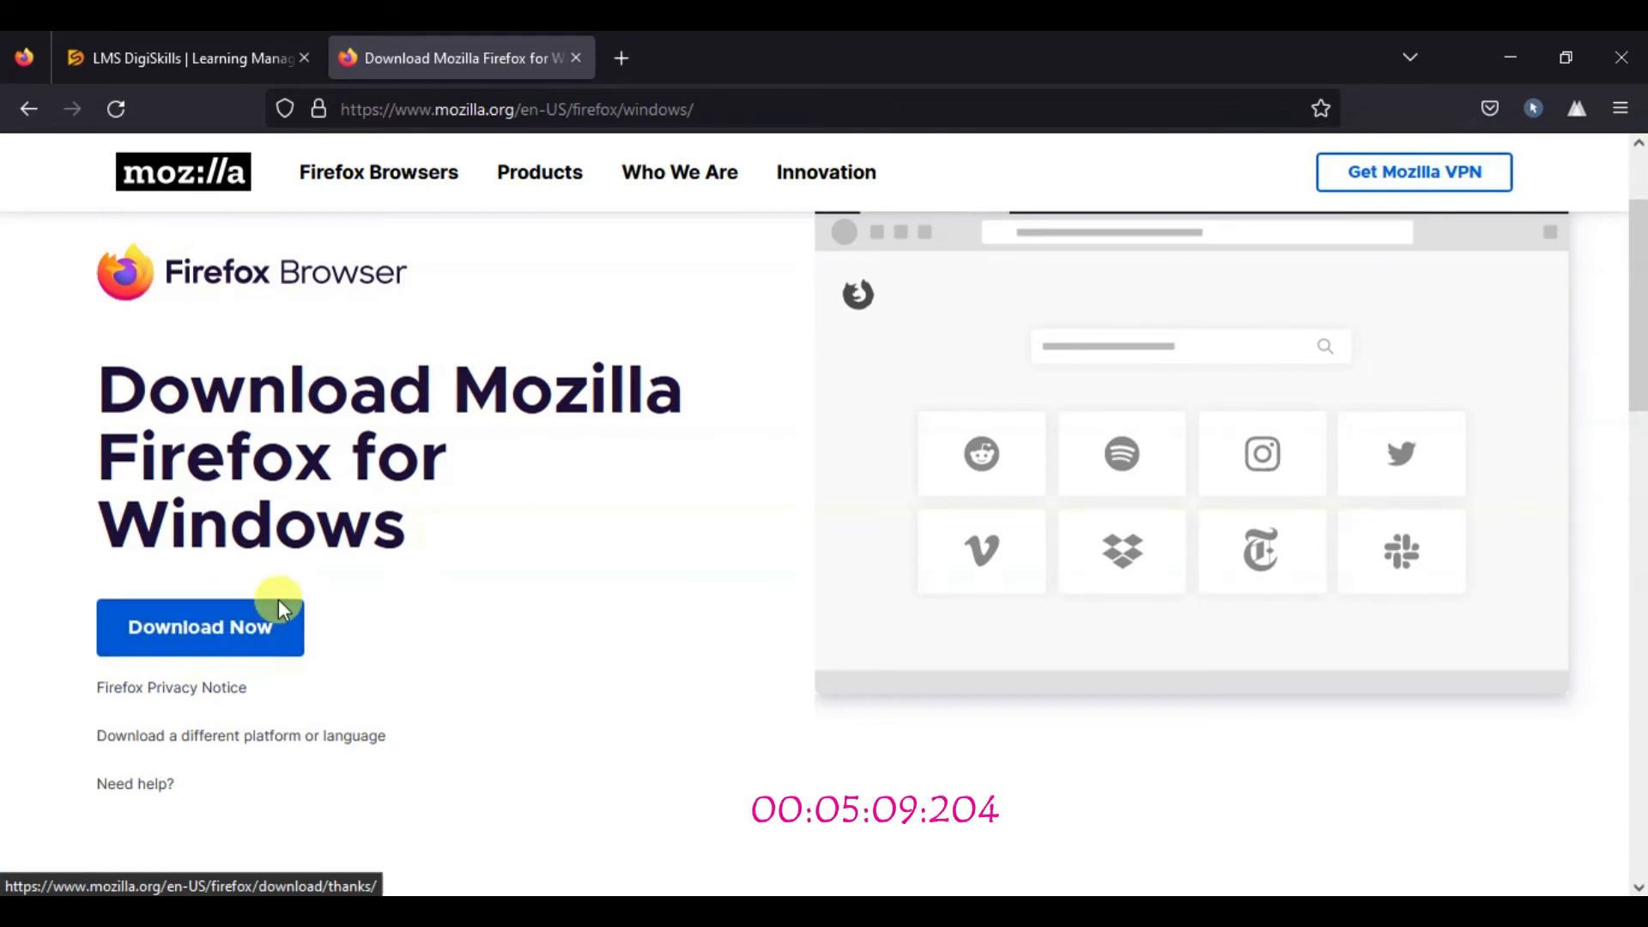
pyautogui.click(694, 910)
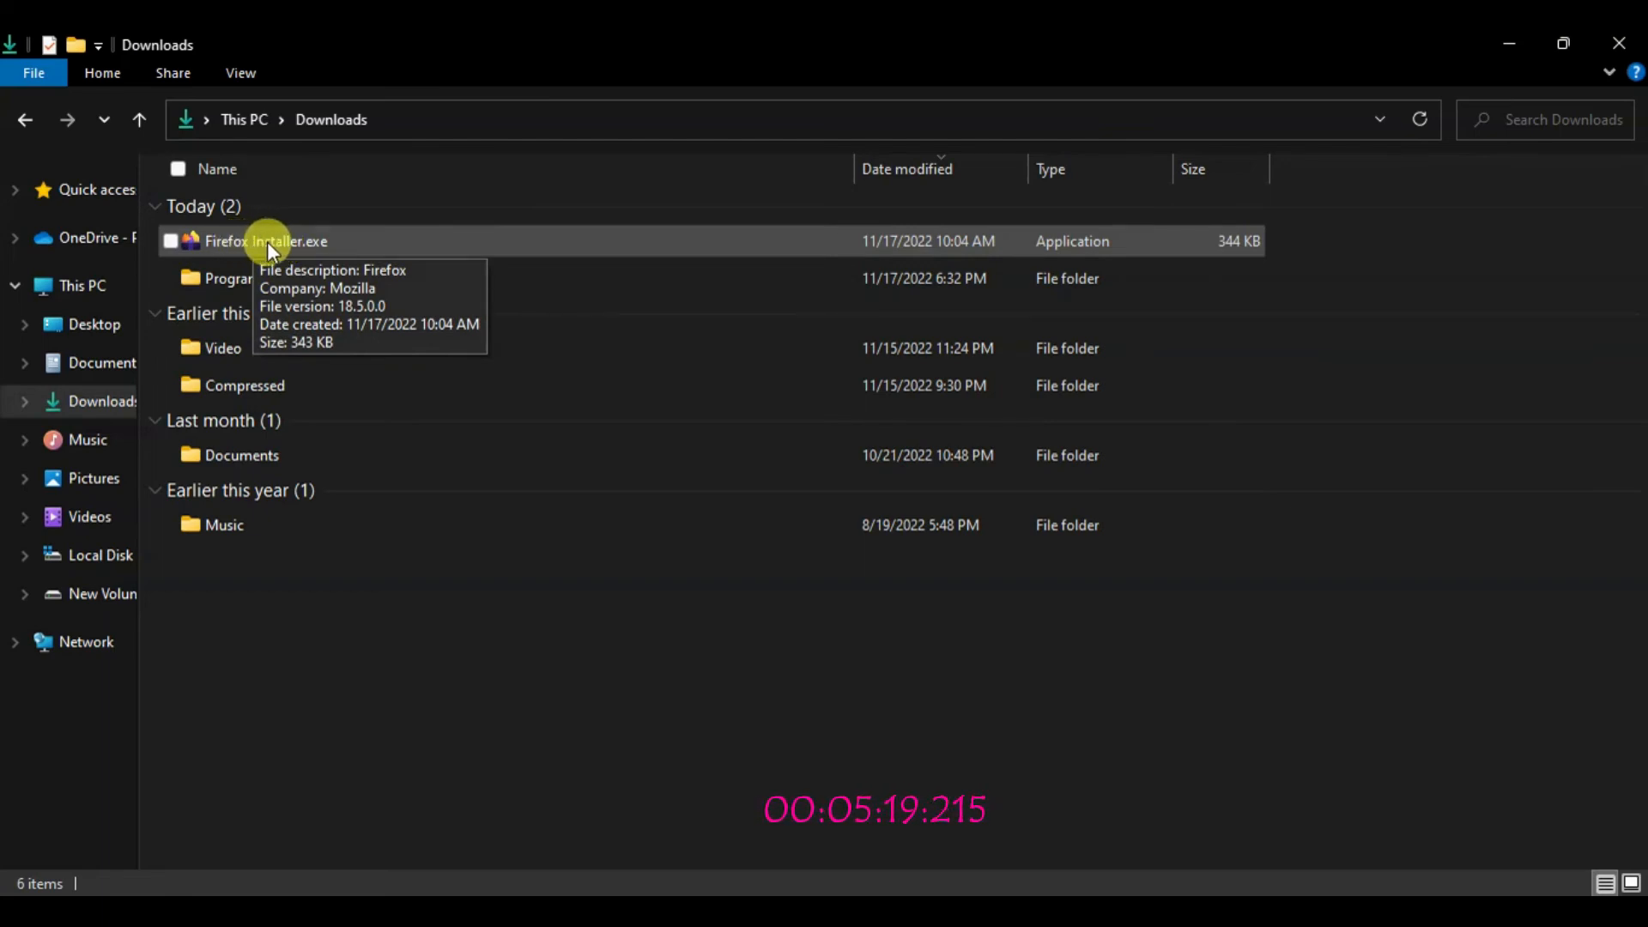
# Step: Minimize the Downloads window after confirming Firefox Installer.exe is there
pyautogui.click(1498, 48)
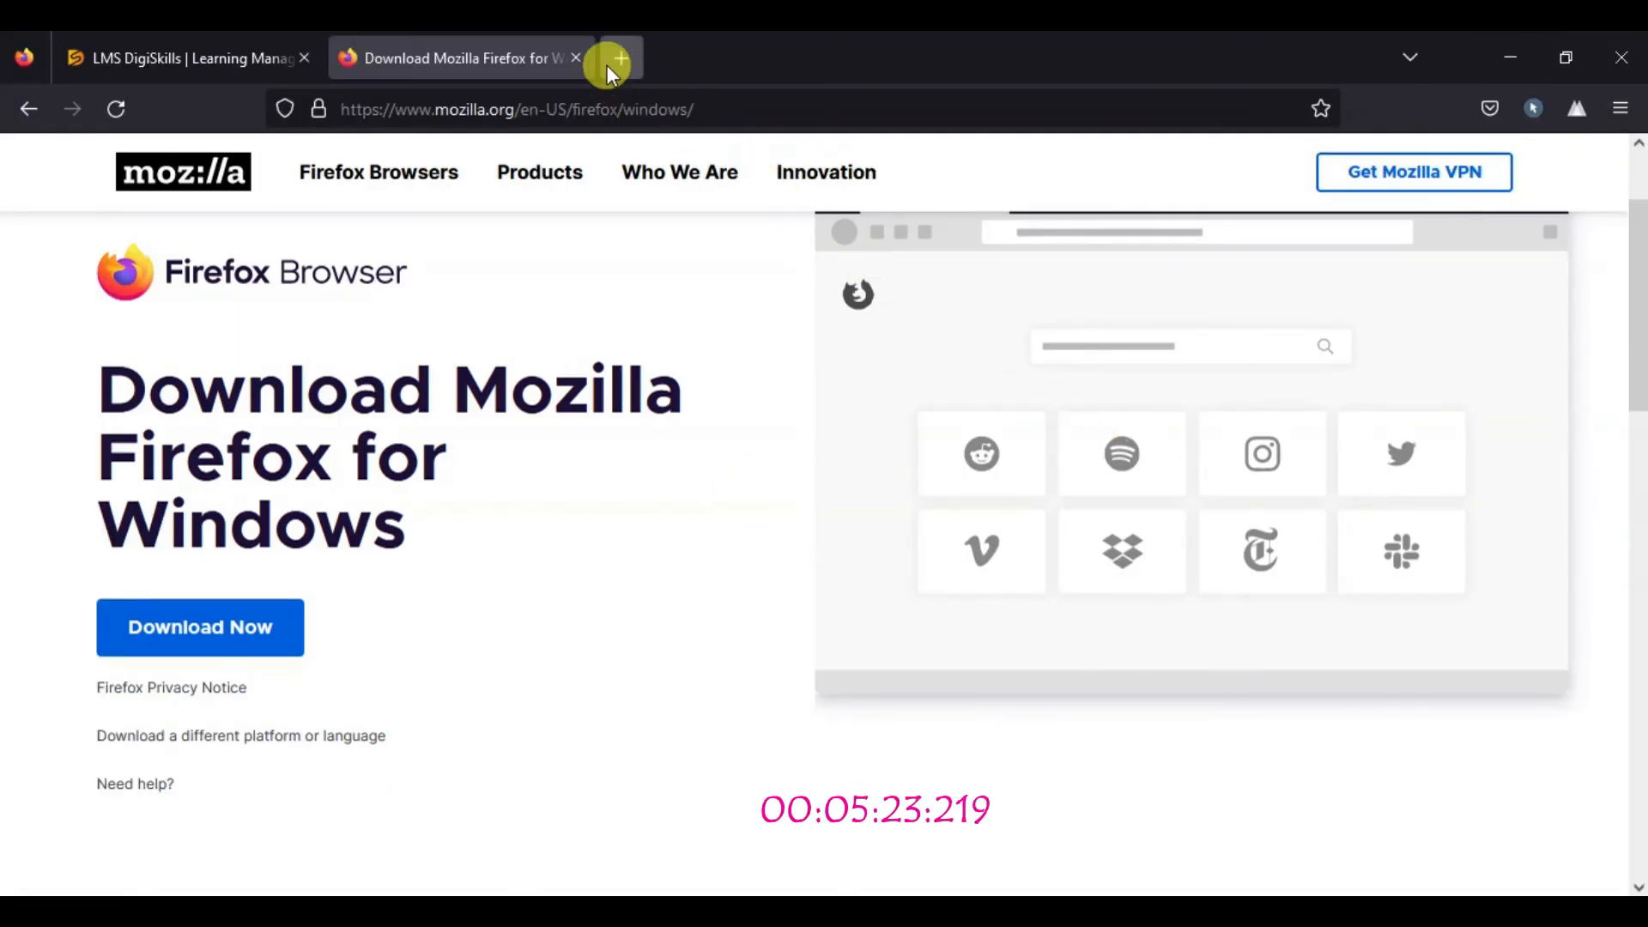
# Step: Close the Mozilla tab, sign out of the DigiSkills LMS account, and close the browser
pyautogui.click(577, 60)
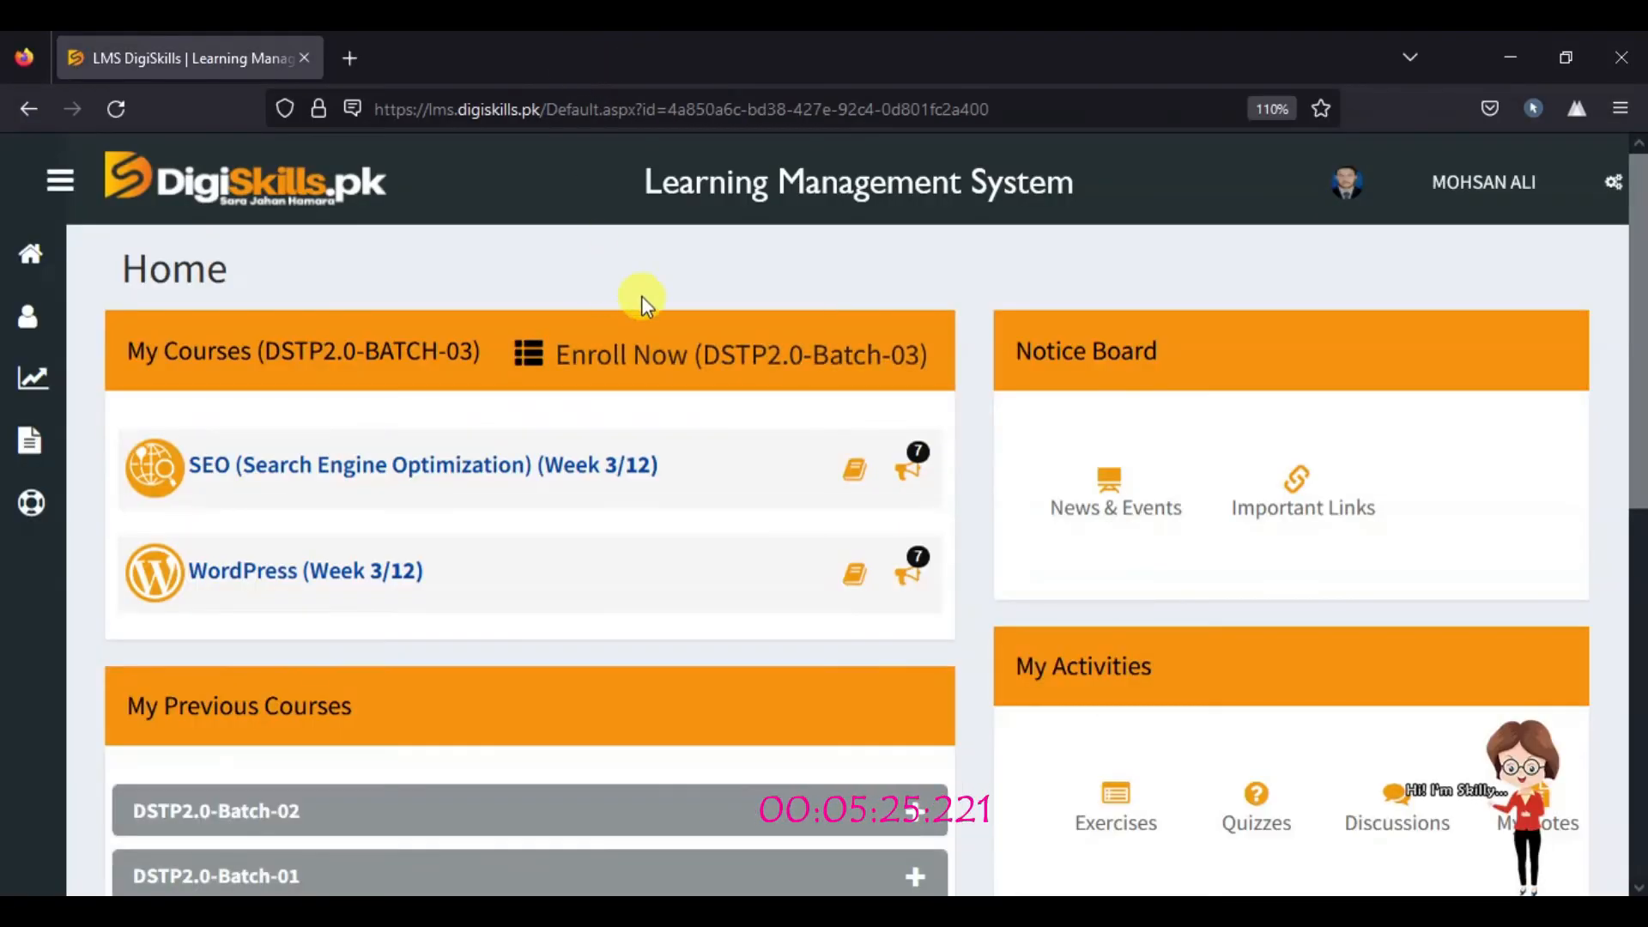
pyautogui.click(1498, 191)
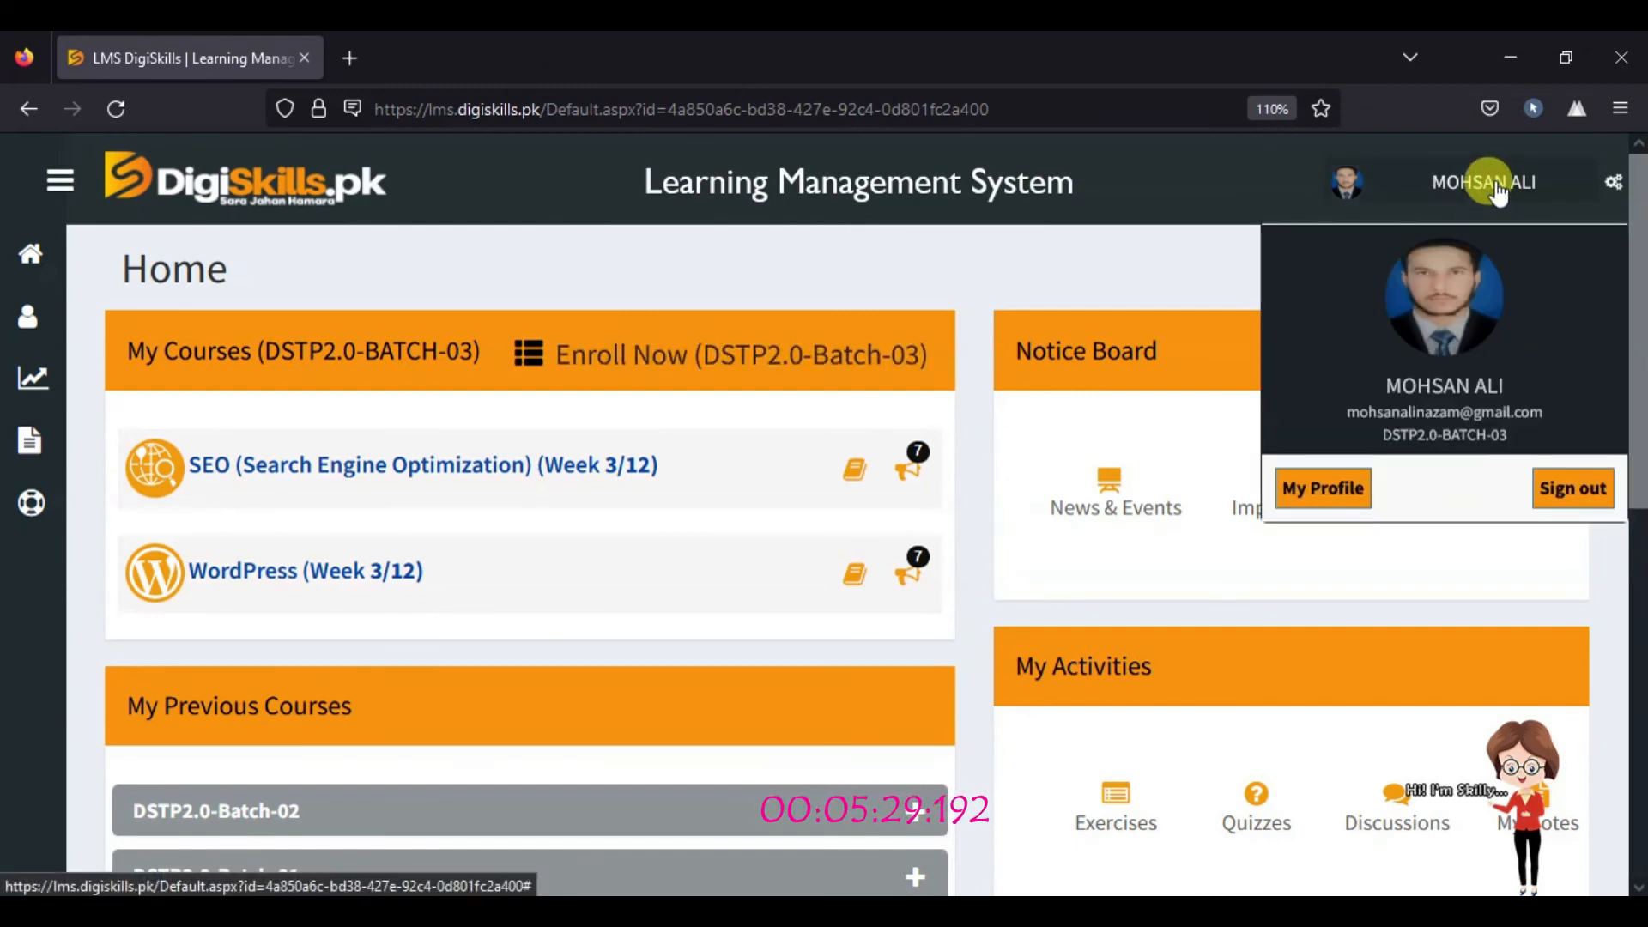
pyautogui.click(1575, 489)
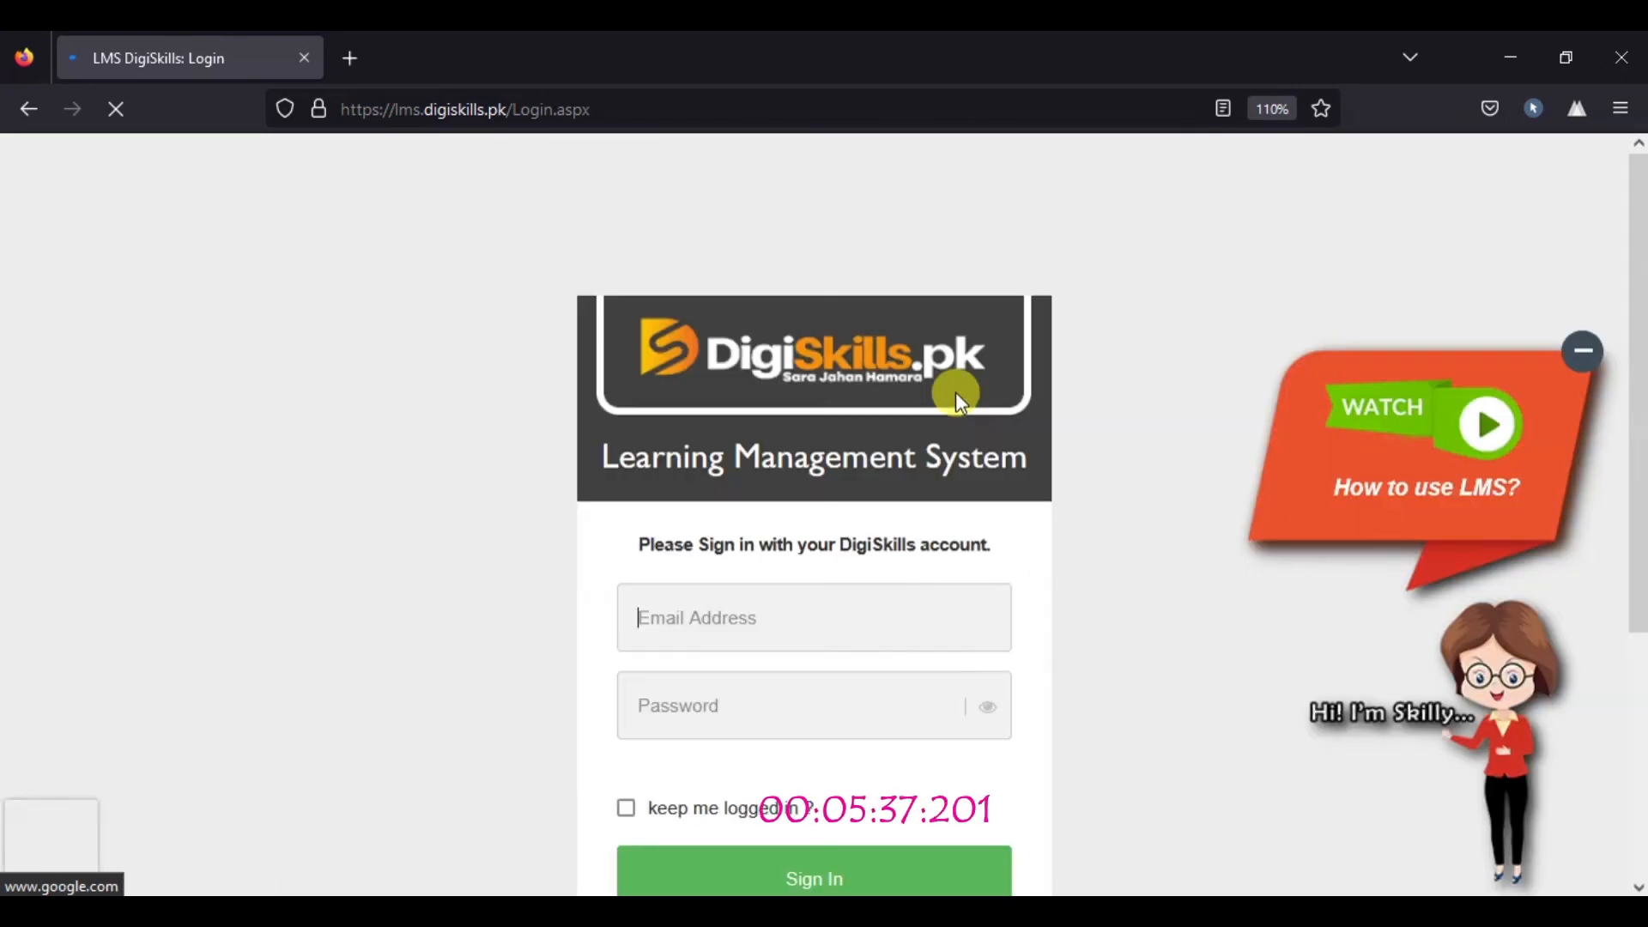
pyautogui.press('super+d')
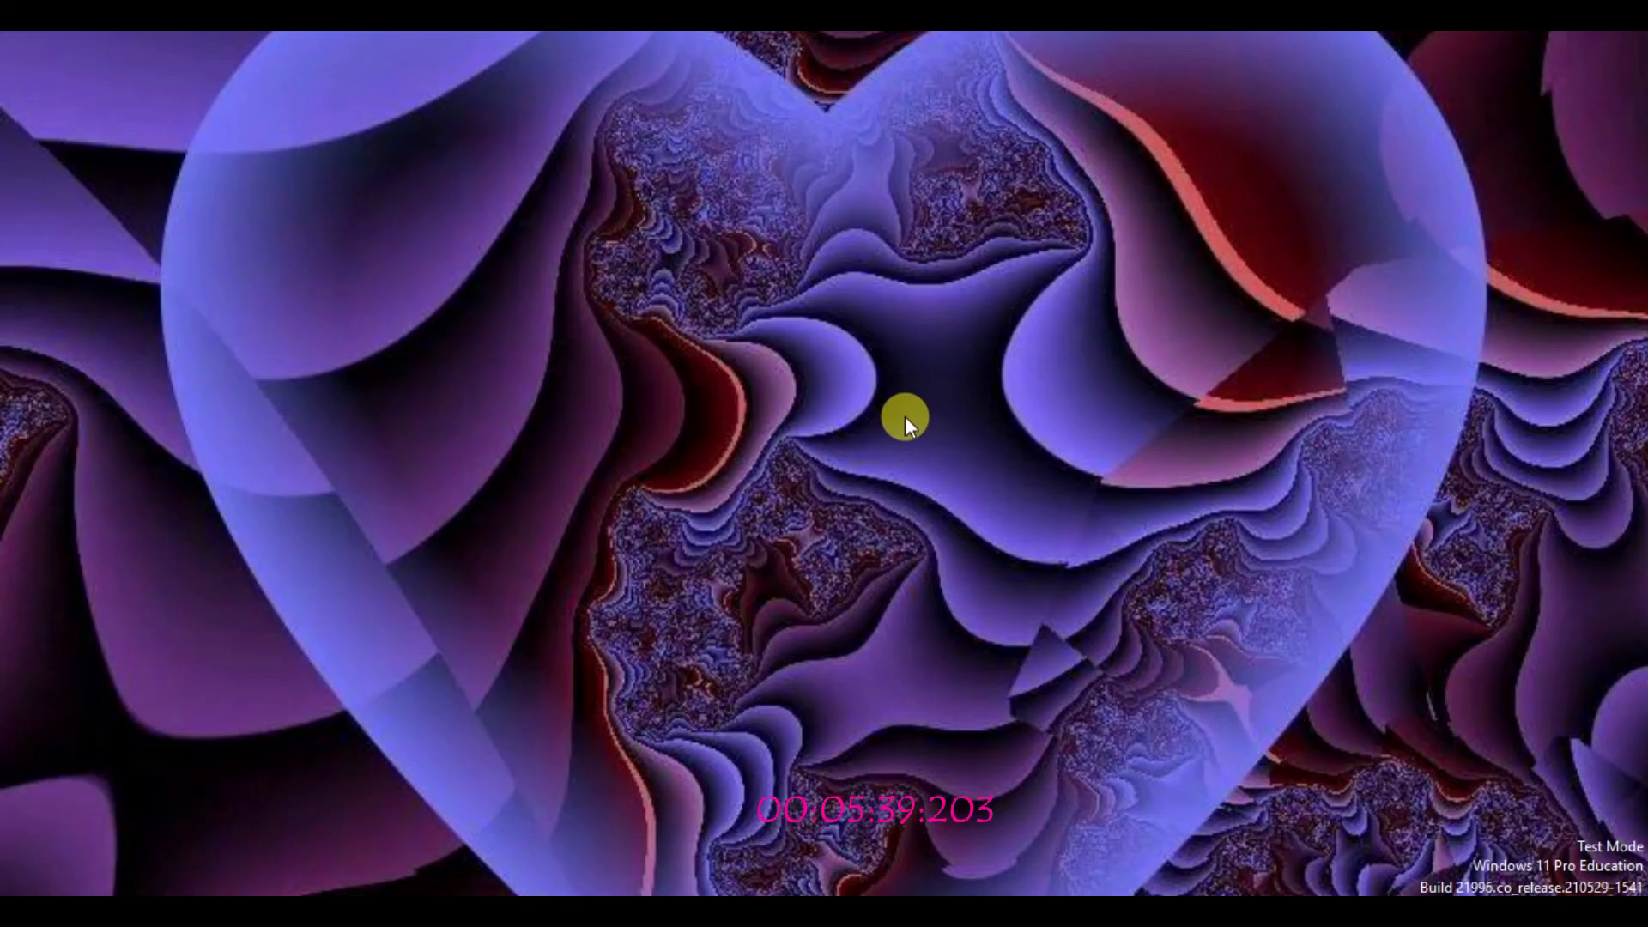